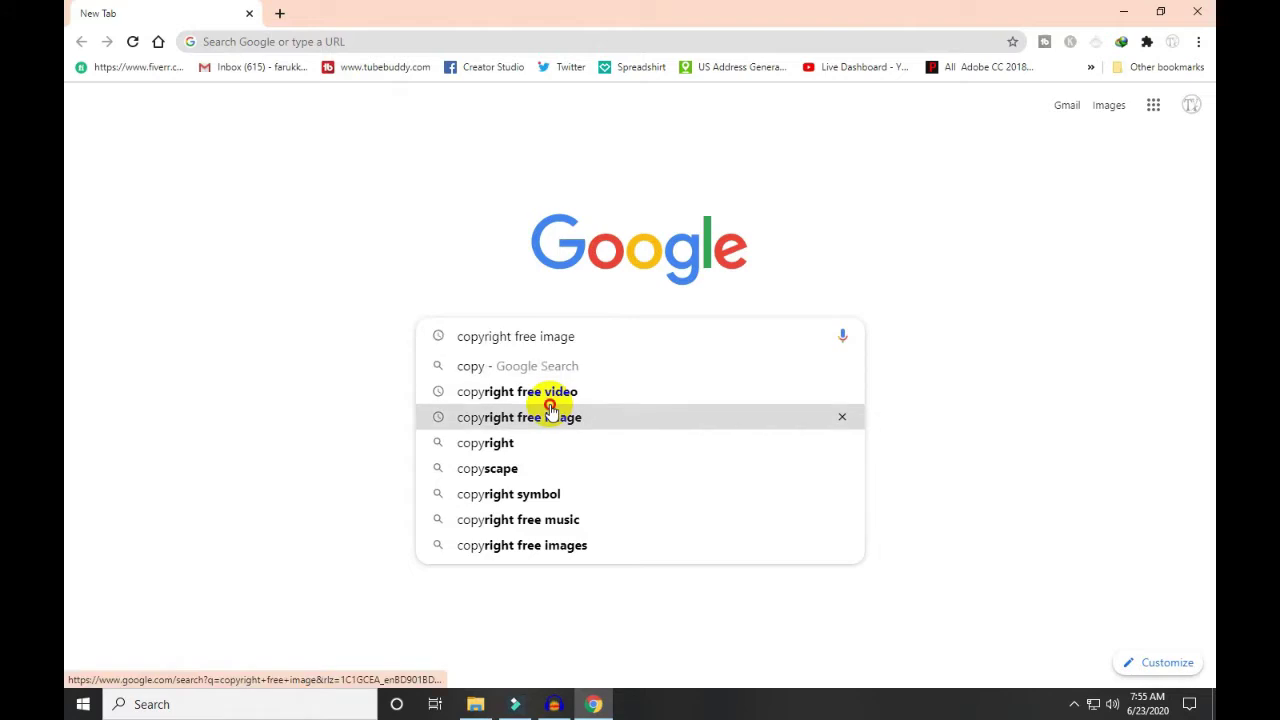
Search Google for "copyright free video" and open Pixabay's free stock video page.
click(573, 393)
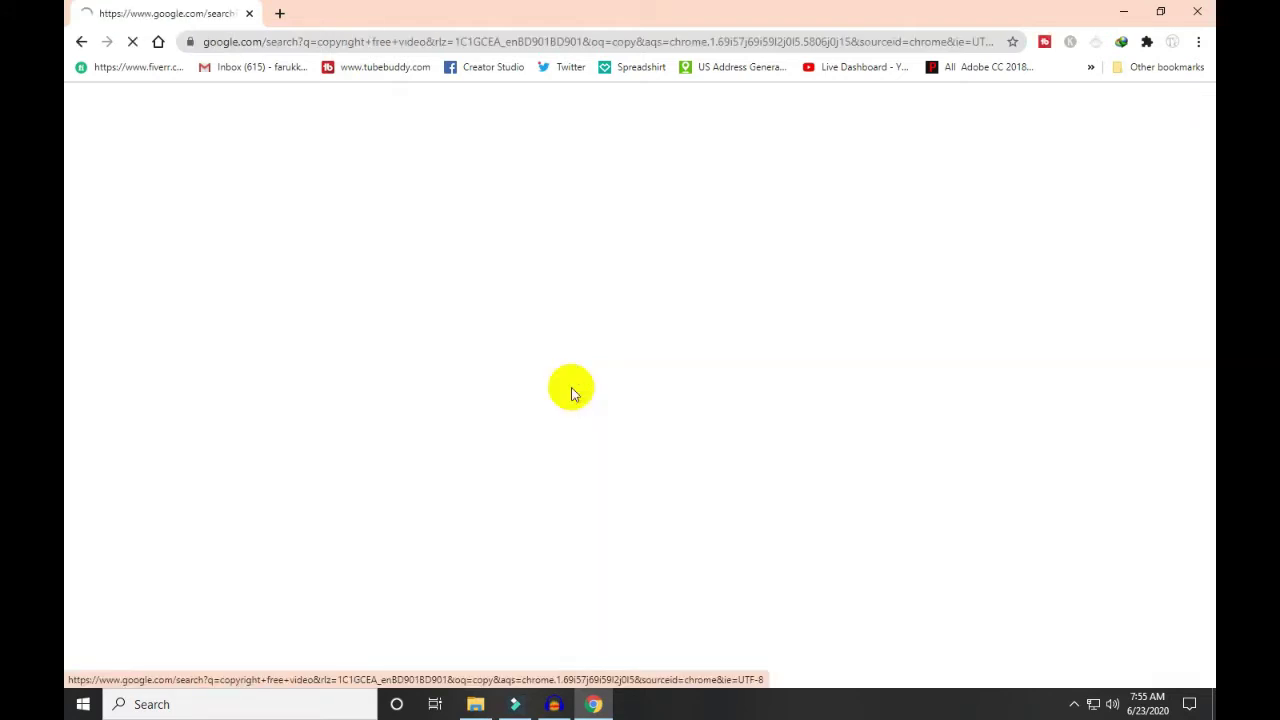
scroll(360, 510, down, 2)
scroll(360, 510, down, 2)
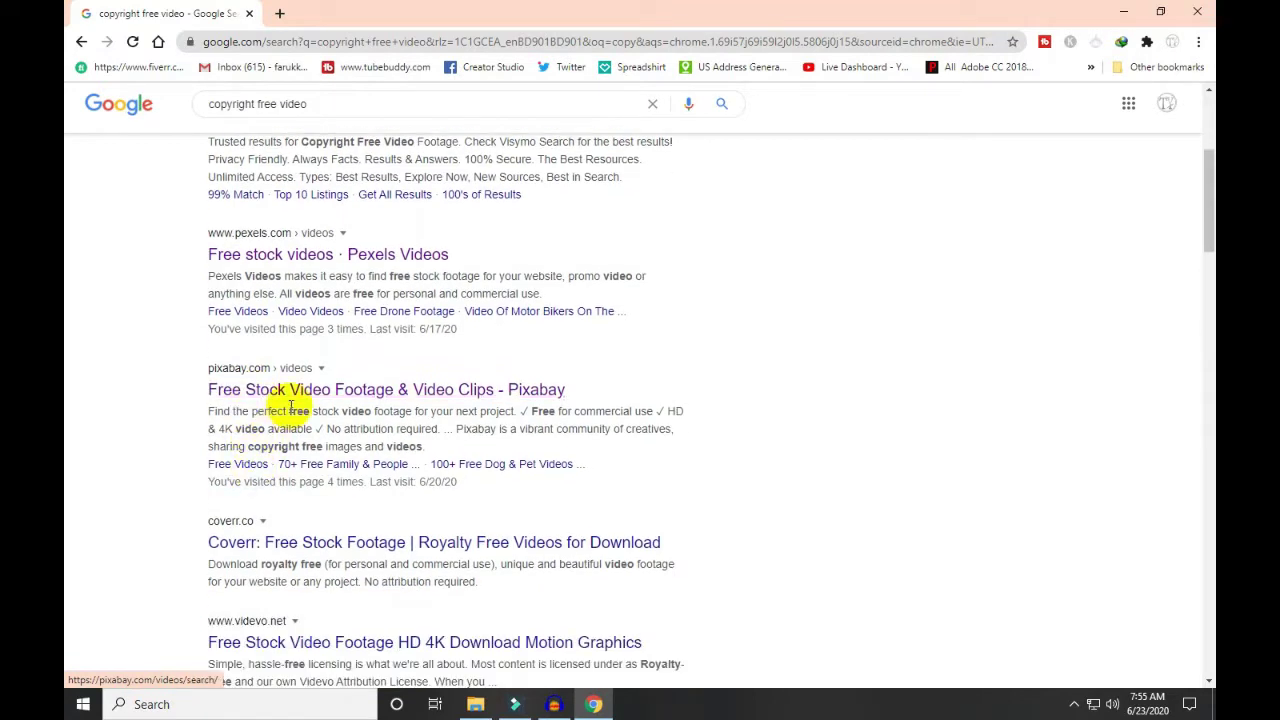
click(295, 393)
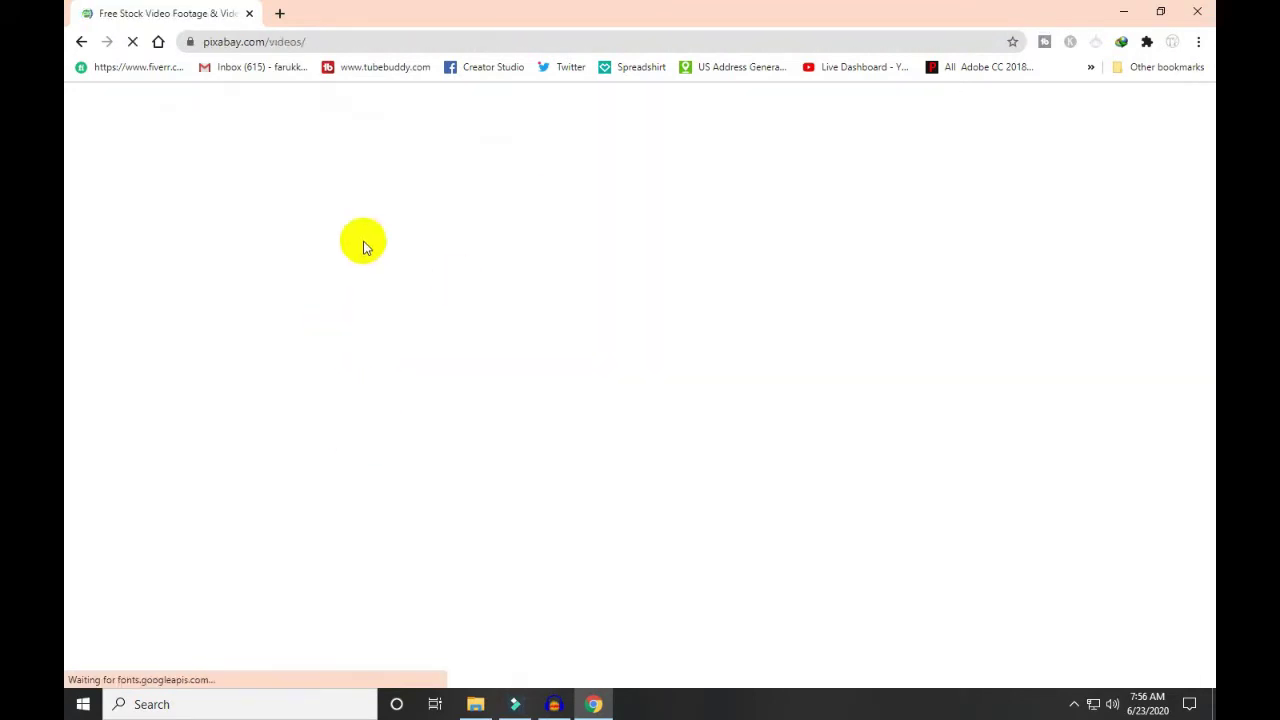
Browse the free stock video clips on the Pixabay page, and minimize the browser when finished.
scroll(374, 480, down, 5)
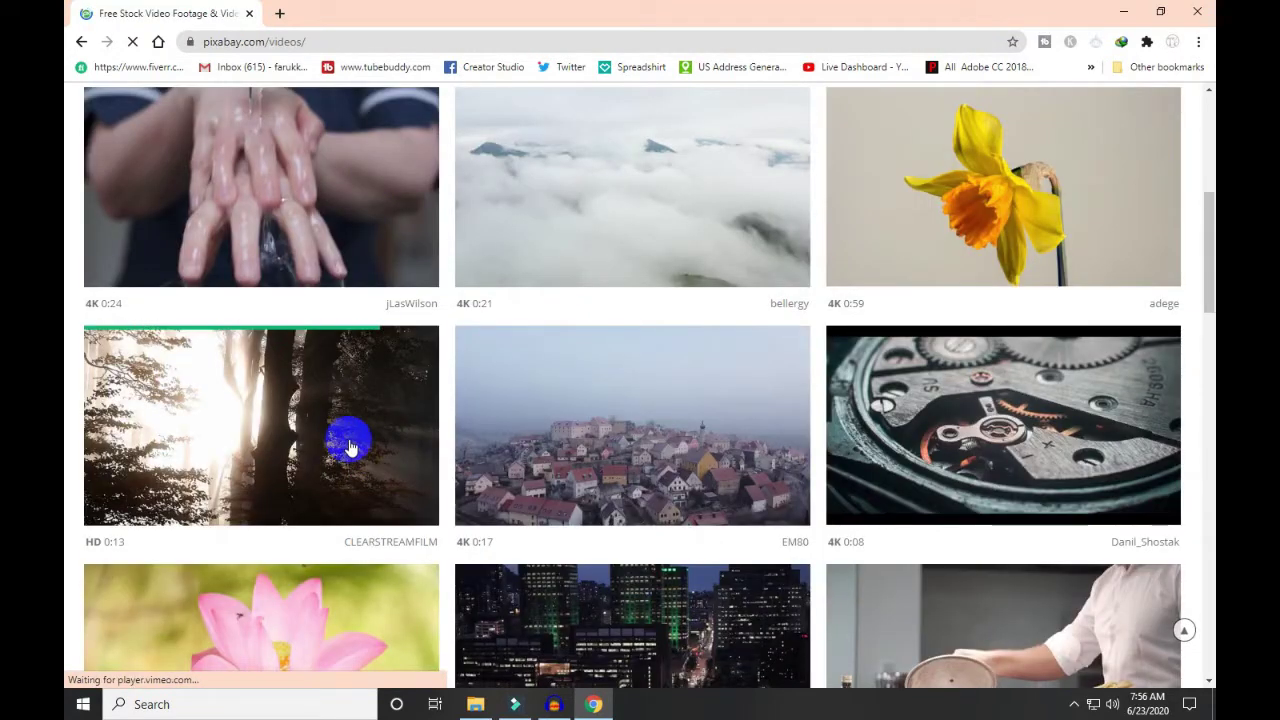
scroll(350, 445, down, 3)
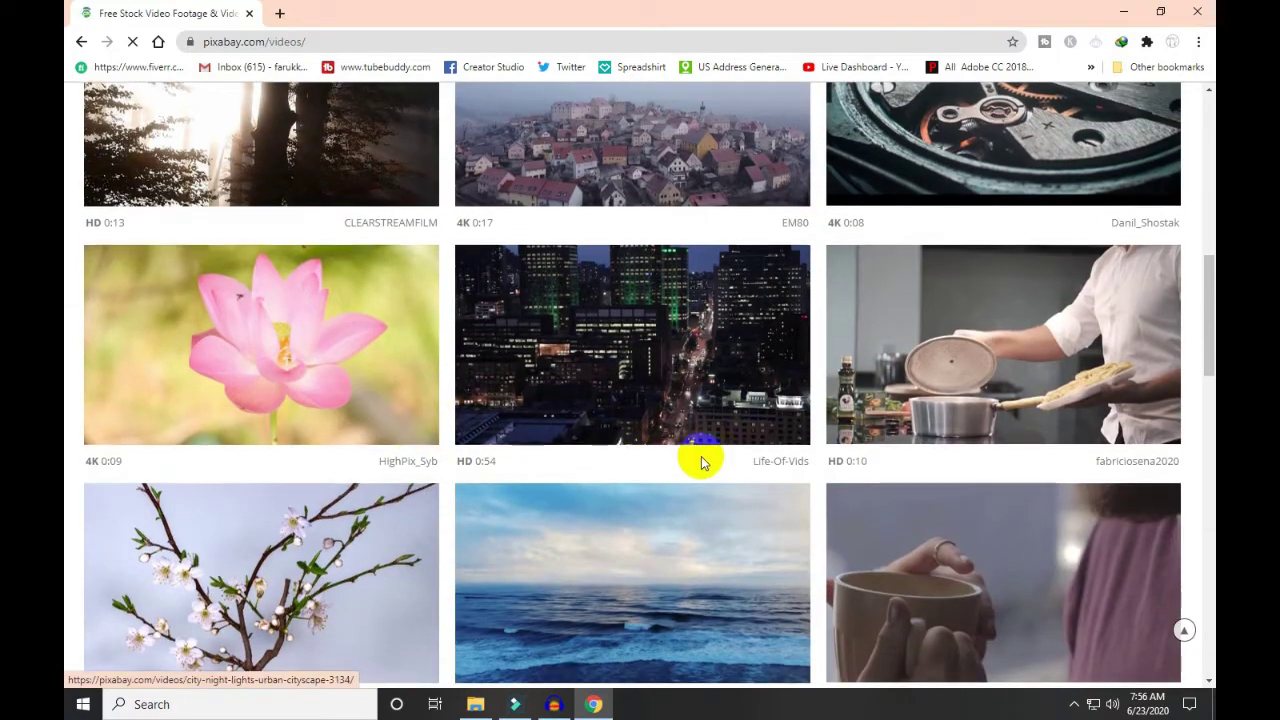
scroll(700, 457, up, 2)
scroll(680, 455, down, 5)
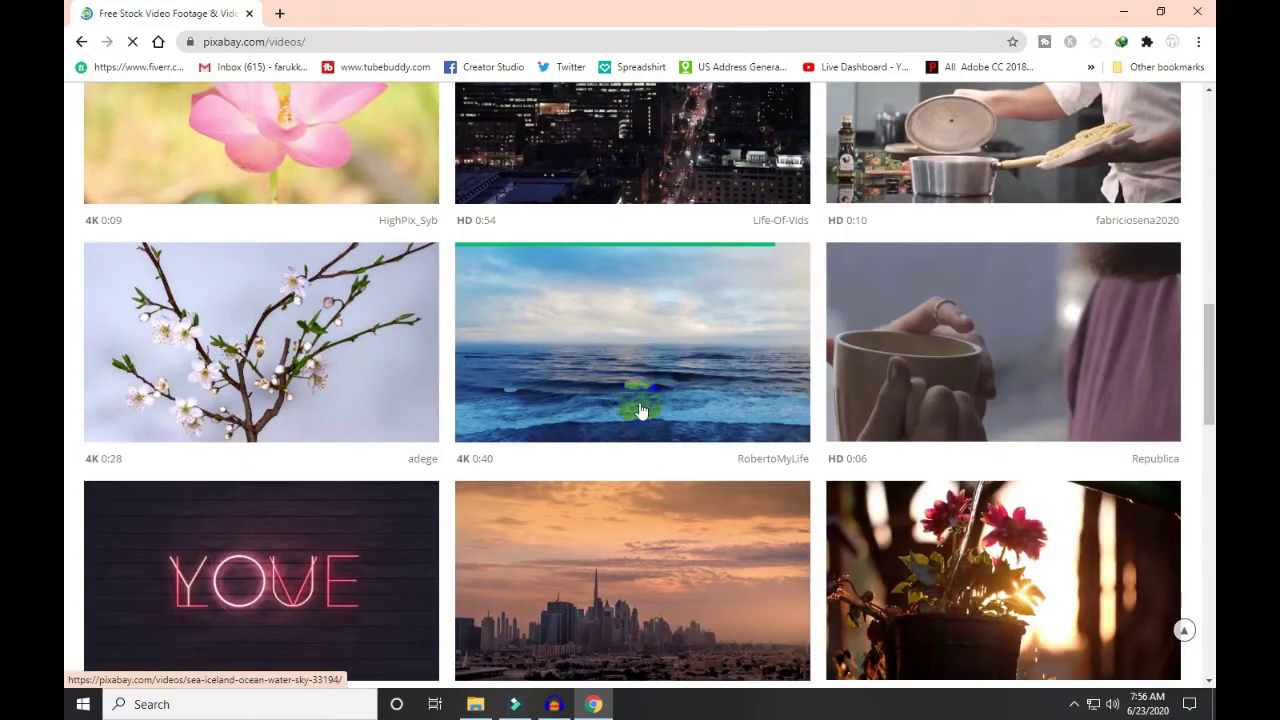
scroll(597, 411, down, 4)
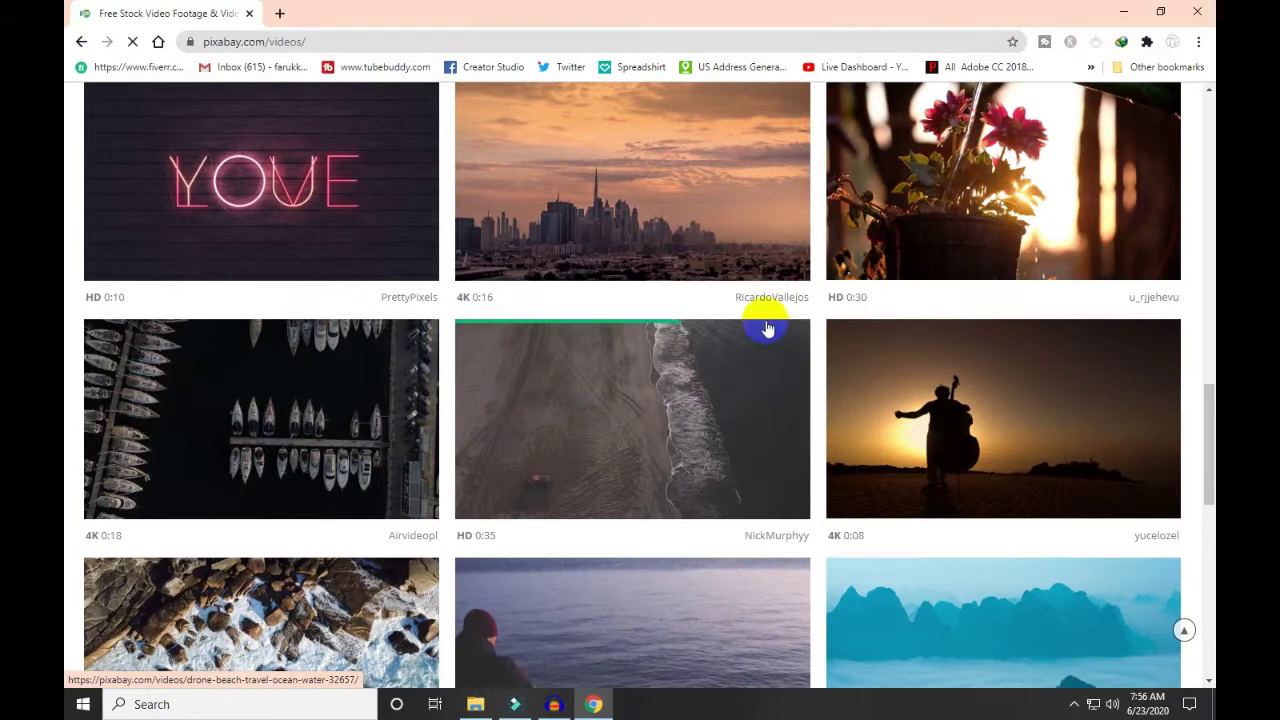
scroll(760, 250, up, 2)
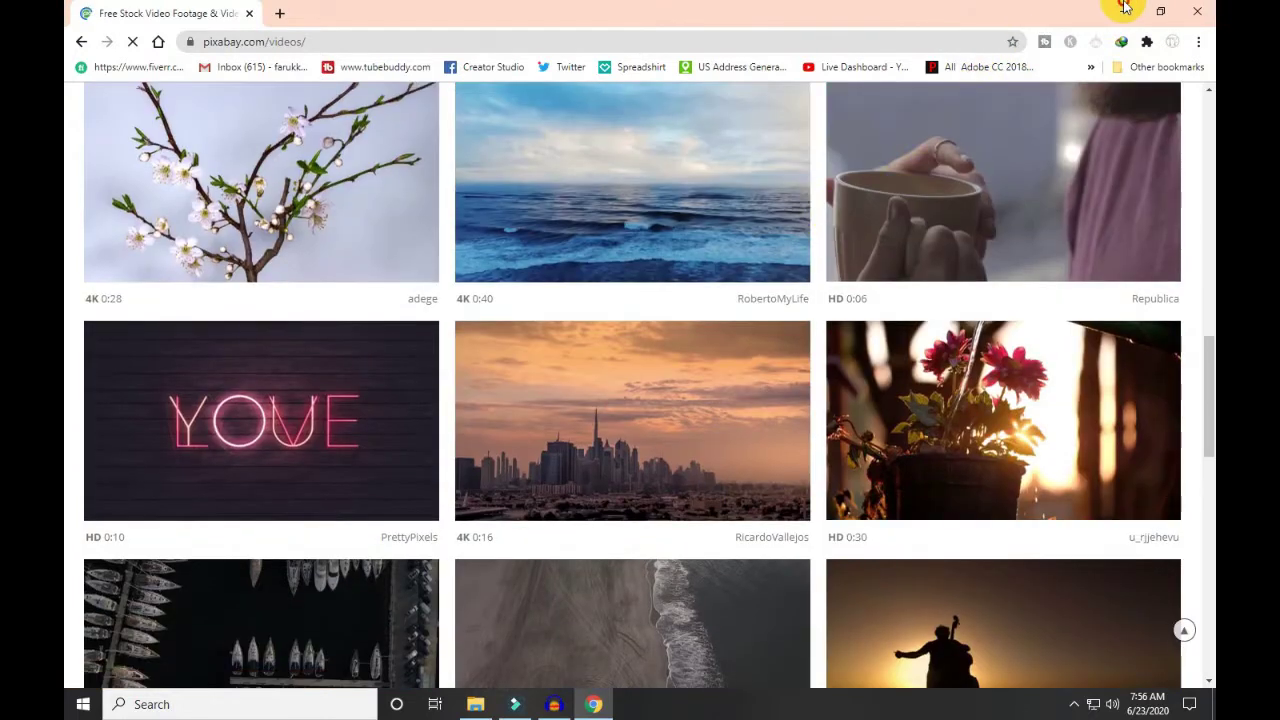
click(1123, 11)
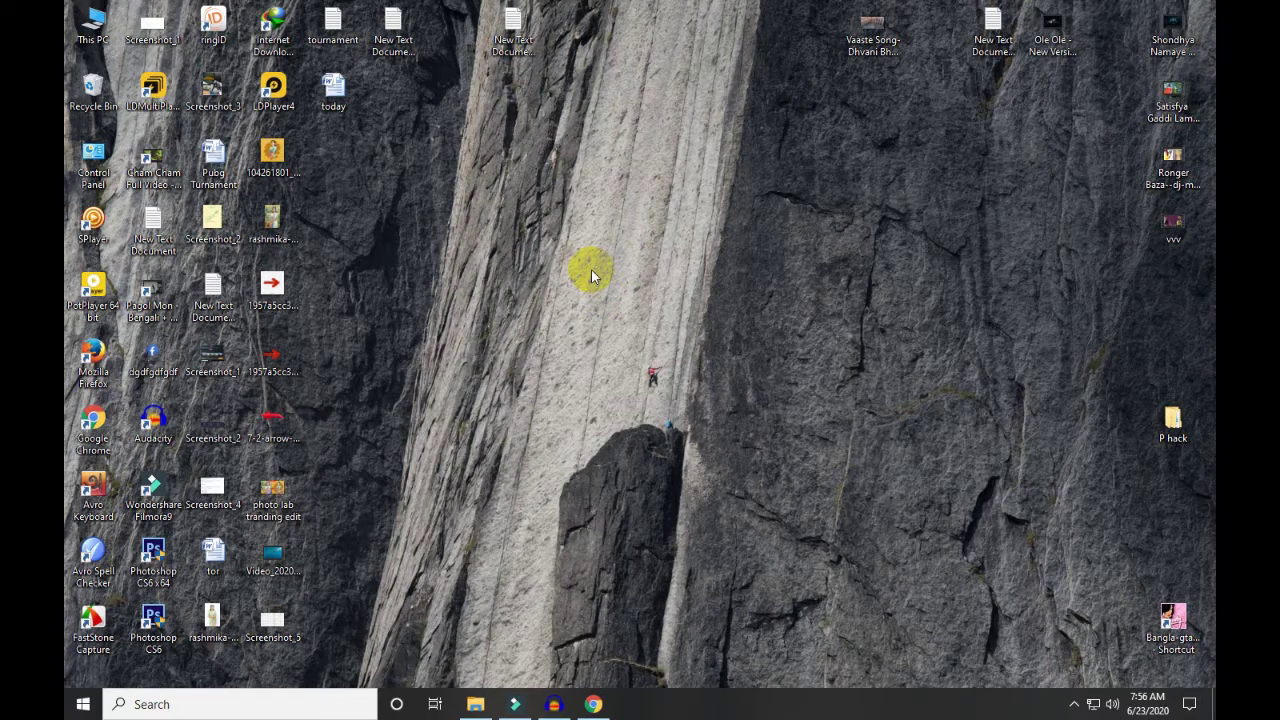
click(624, 573)
mouse_move(514, 710)
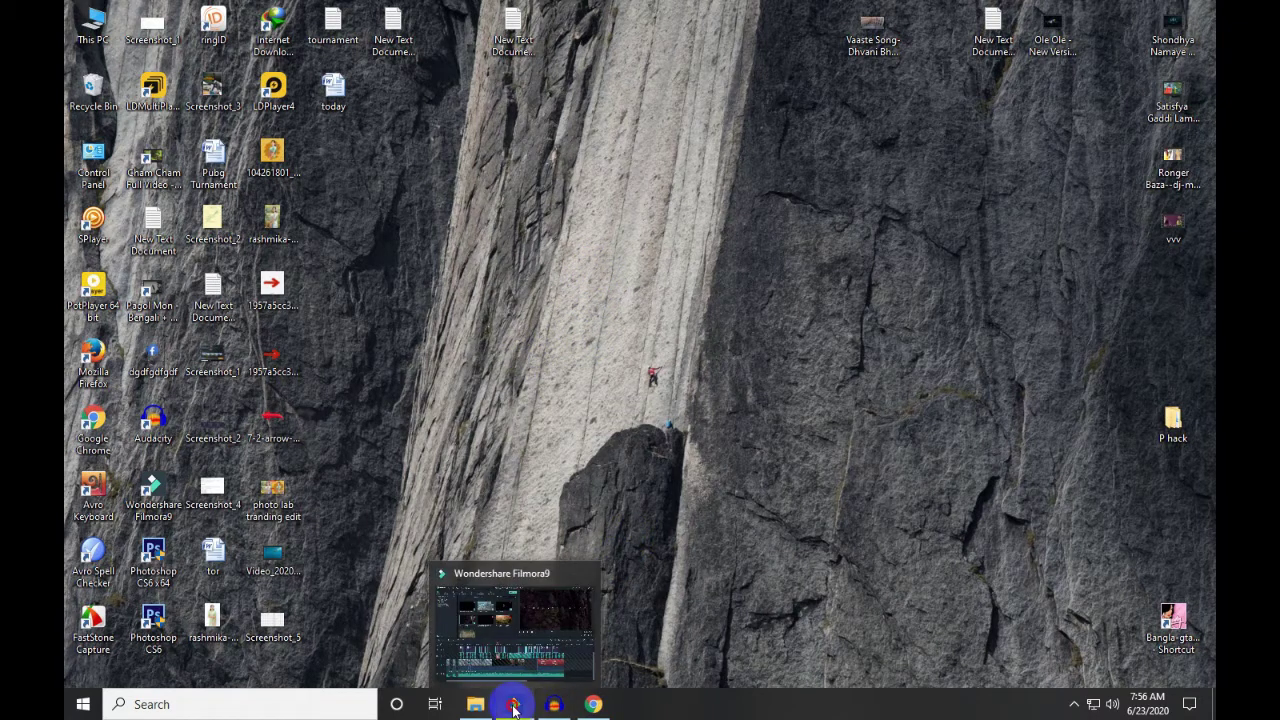
drag(514, 710, 555, 710)
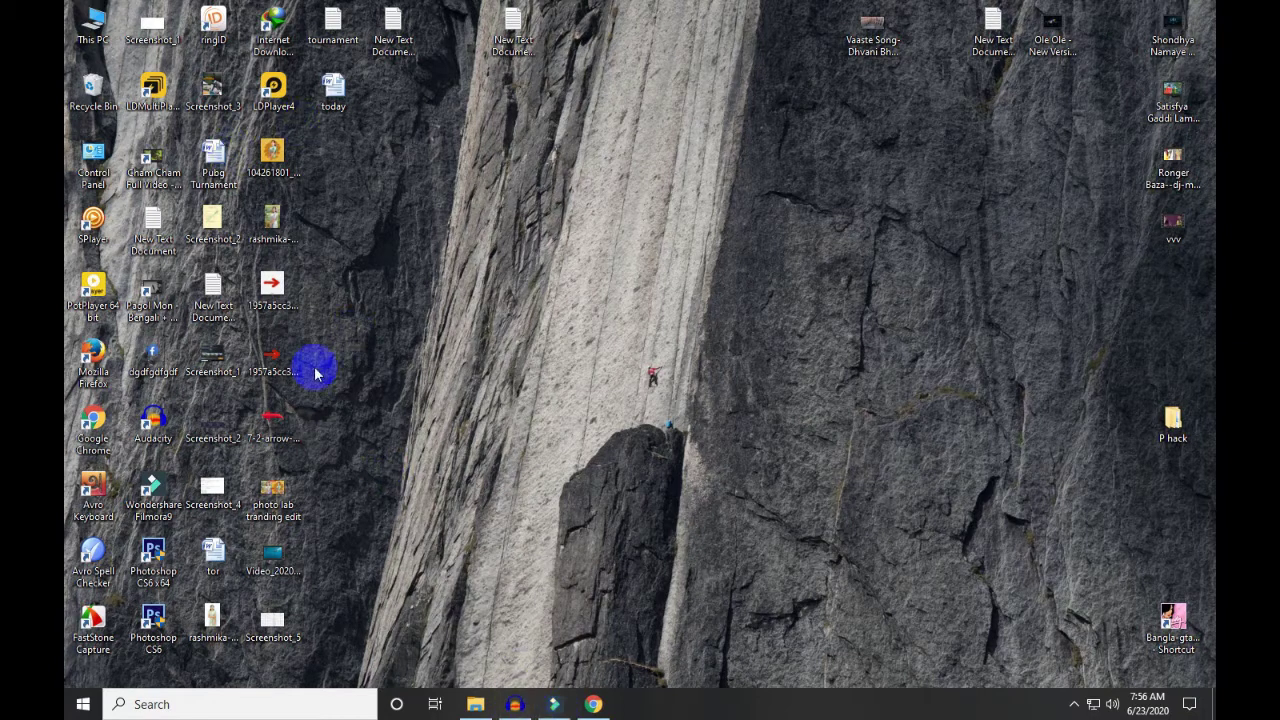
click(421, 491)
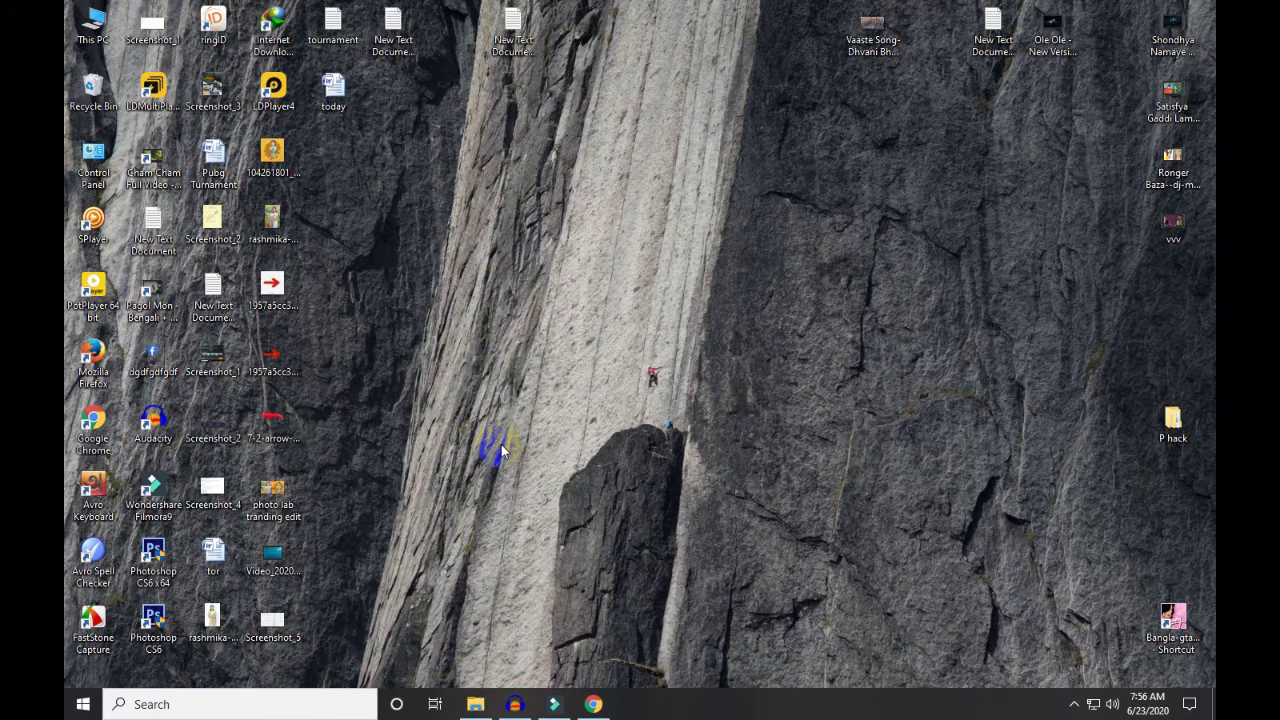
Switch to Filmora9 and import the video file "Sea - 6399" into the untitled project's media folder.
click(553, 705)
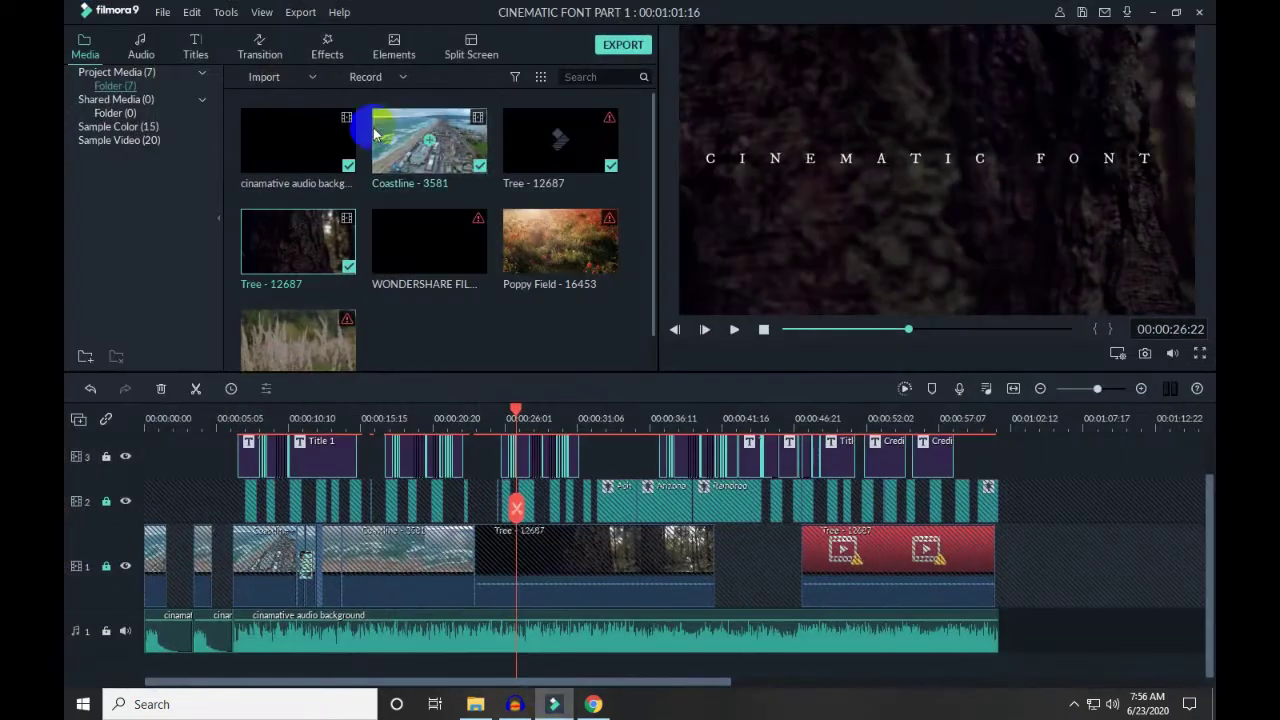
click(1152, 12)
click(556, 706)
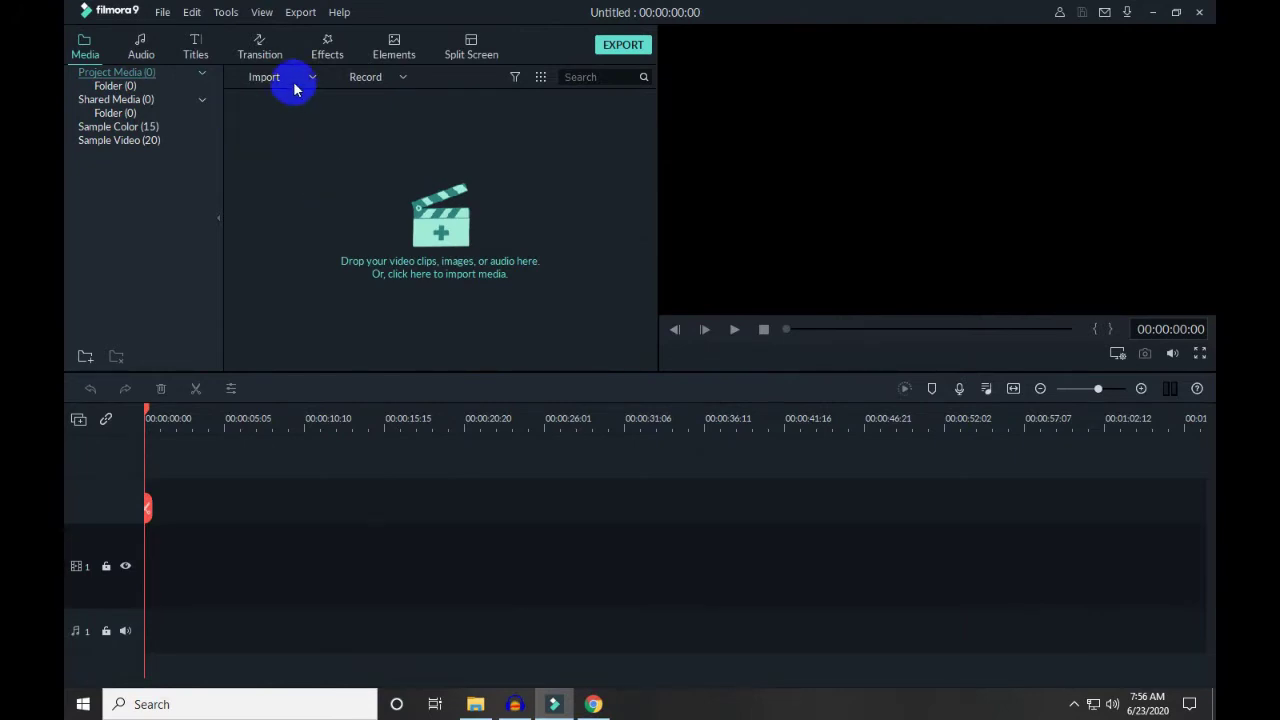
click(294, 89)
click(303, 97)
click(286, 134)
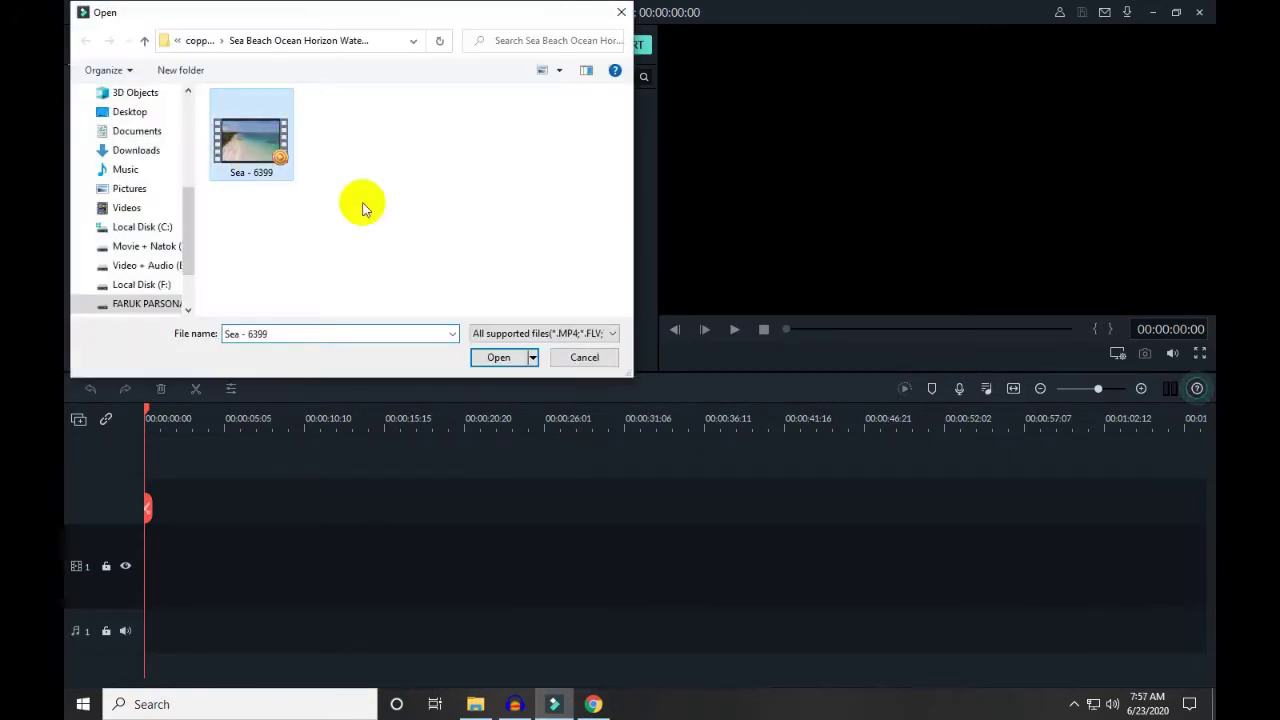
click(498, 357)
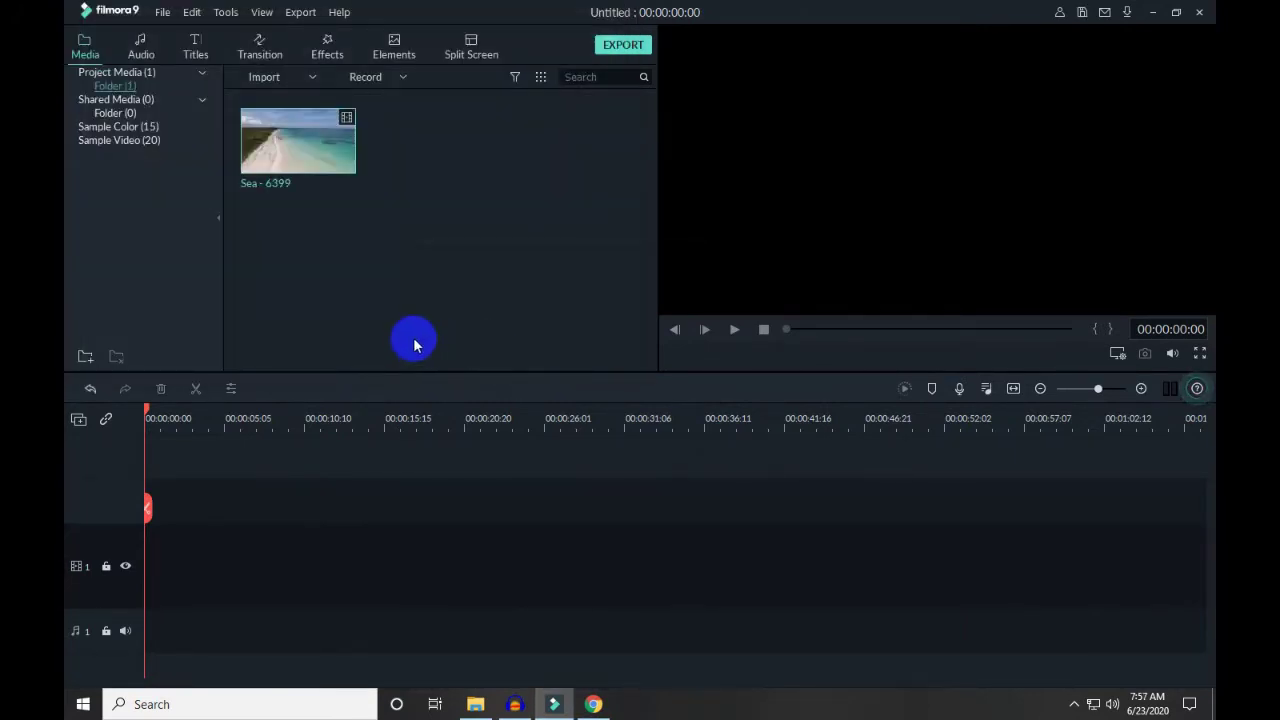
click(1176, 14)
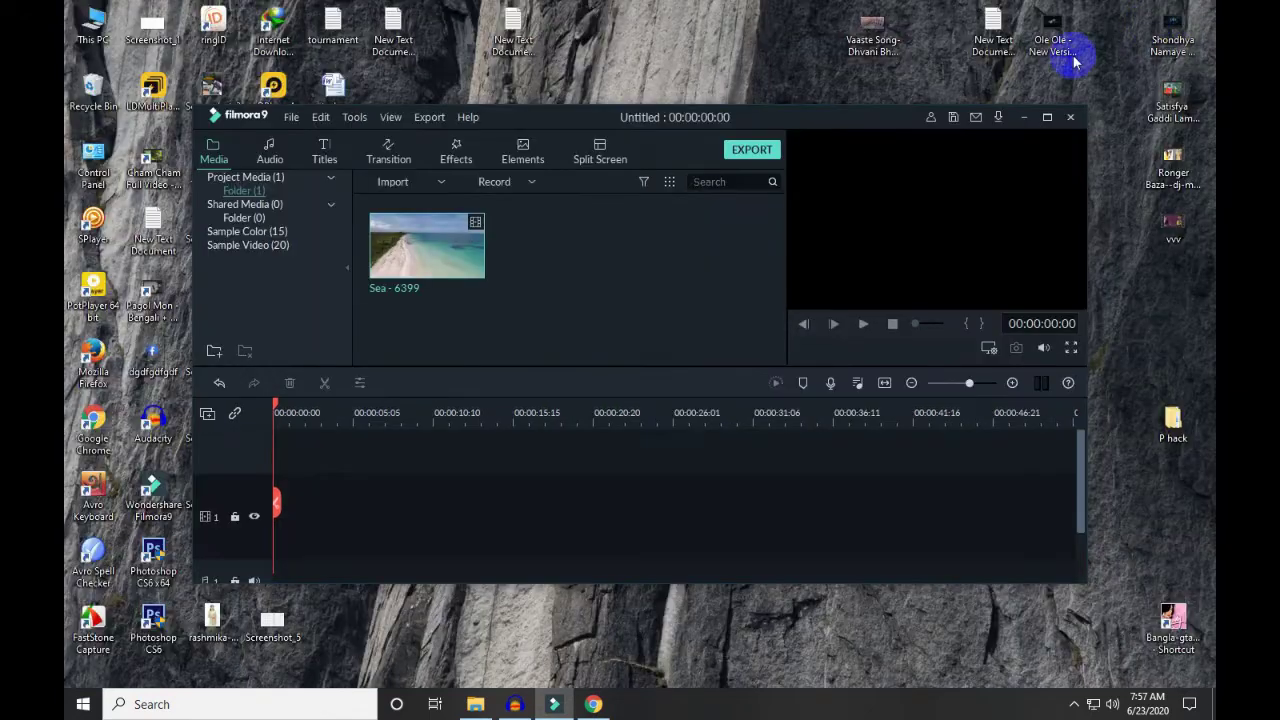
click(1046, 117)
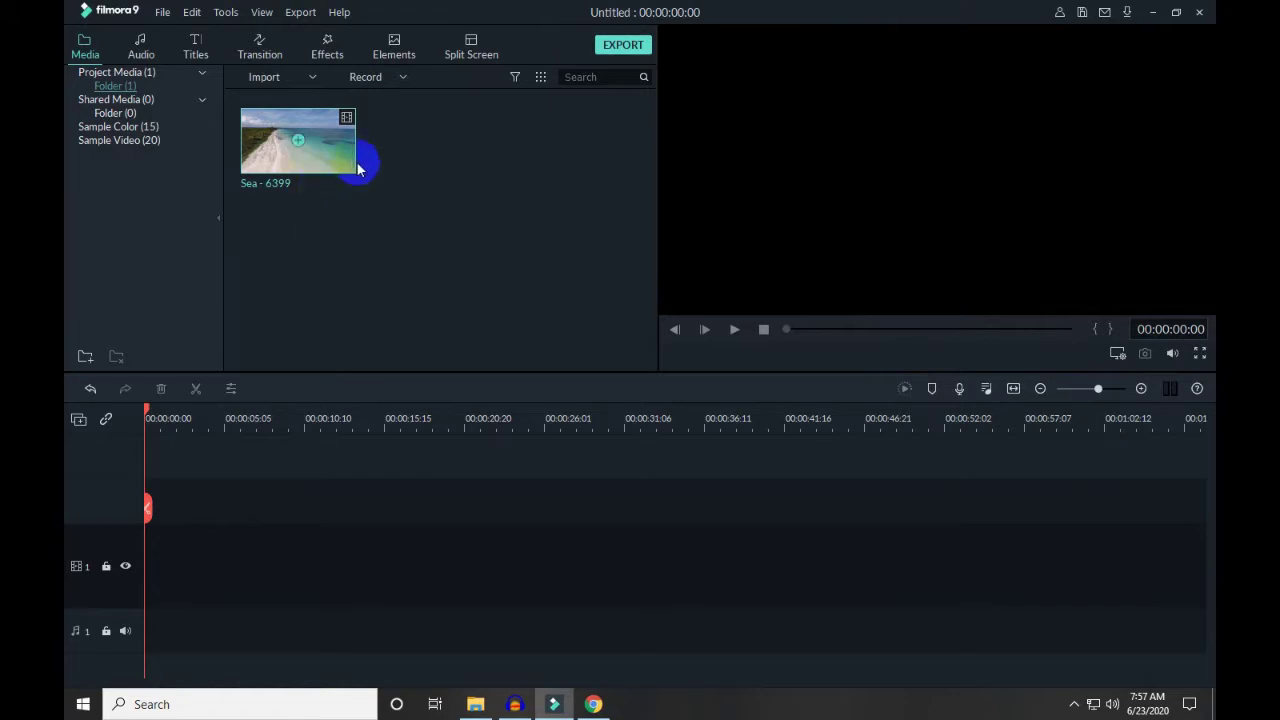
click(285, 77)
click(277, 96)
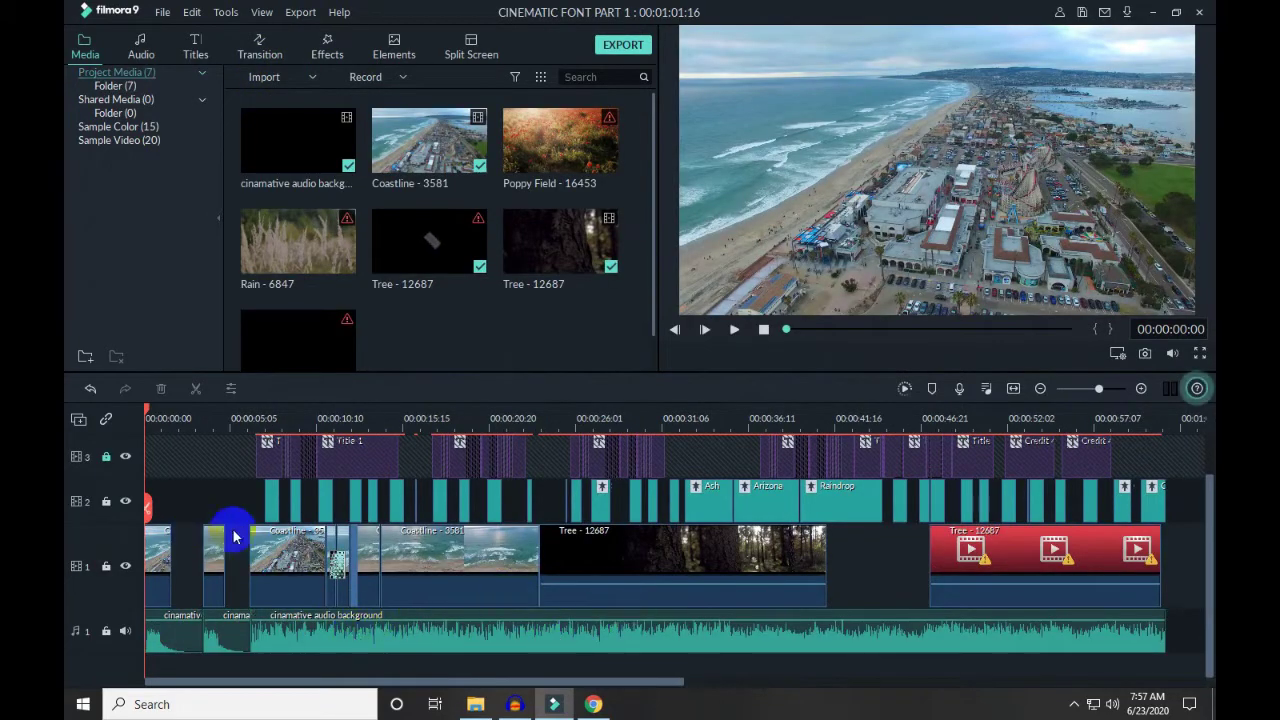
Delete the missing-media Tree - 12687 clip at the end of video track 1 and unlock video track 3.
click(1138, 598)
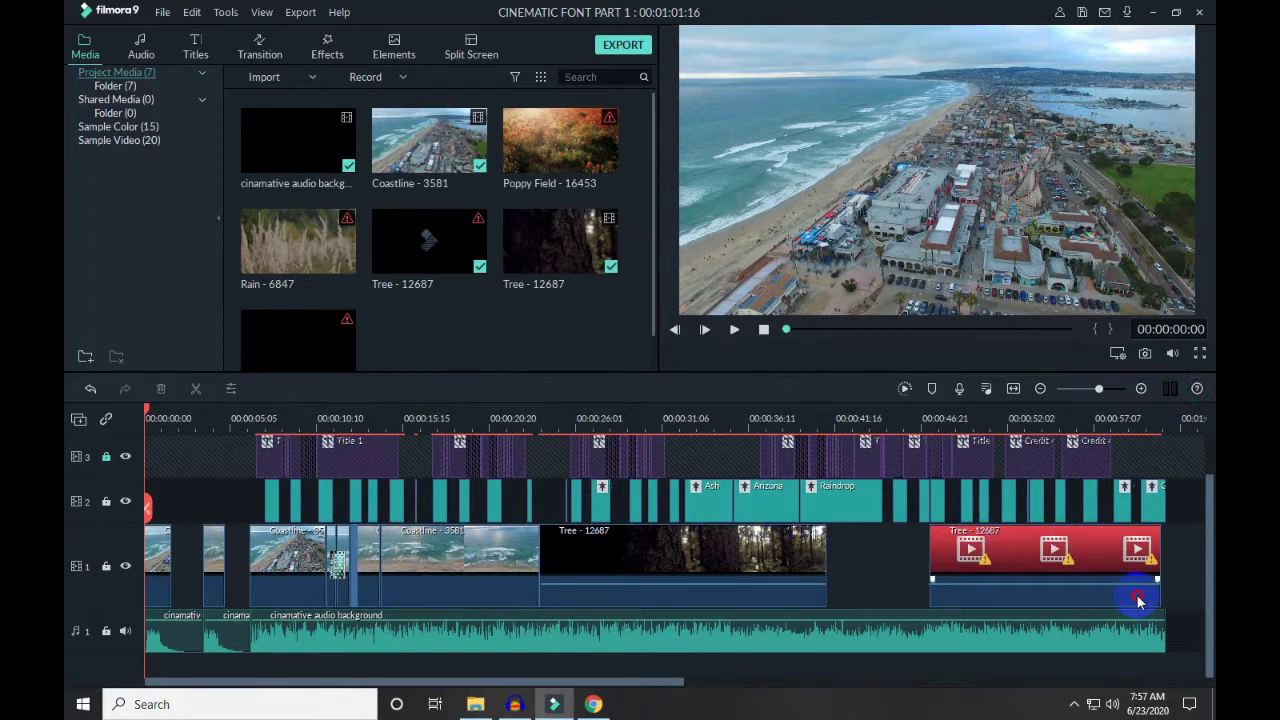
key(Delete)
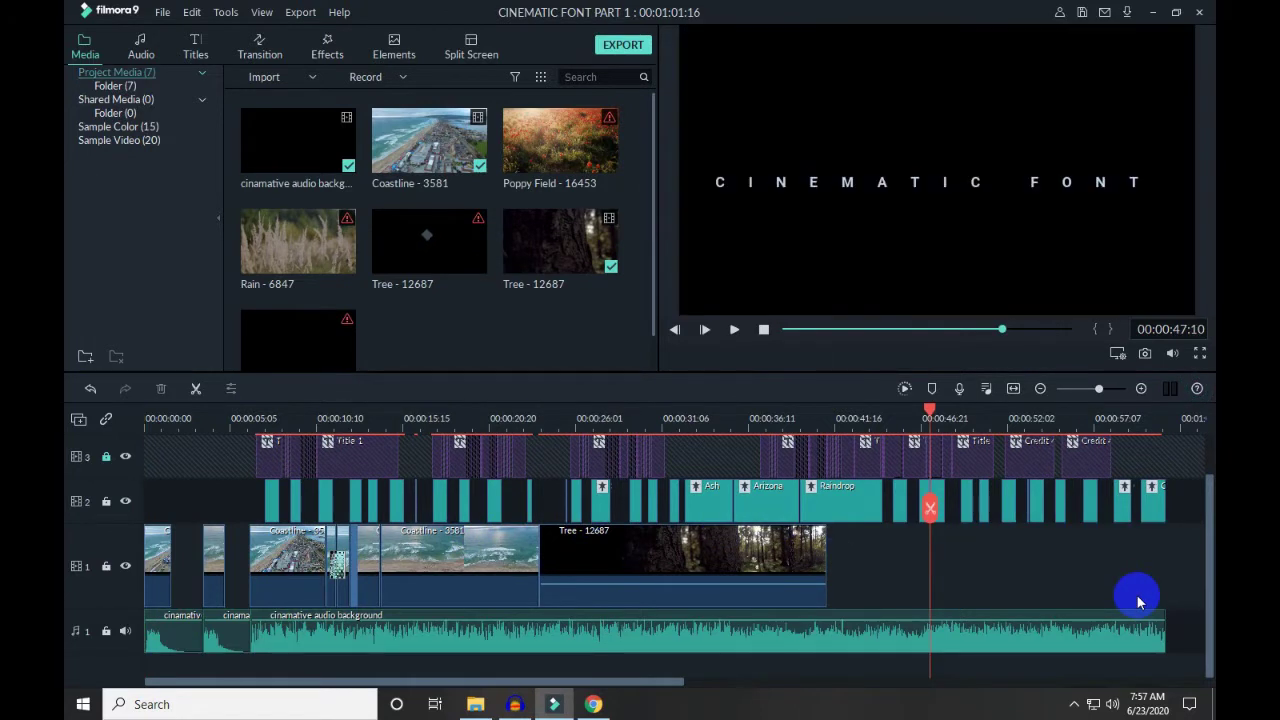
click(106, 456)
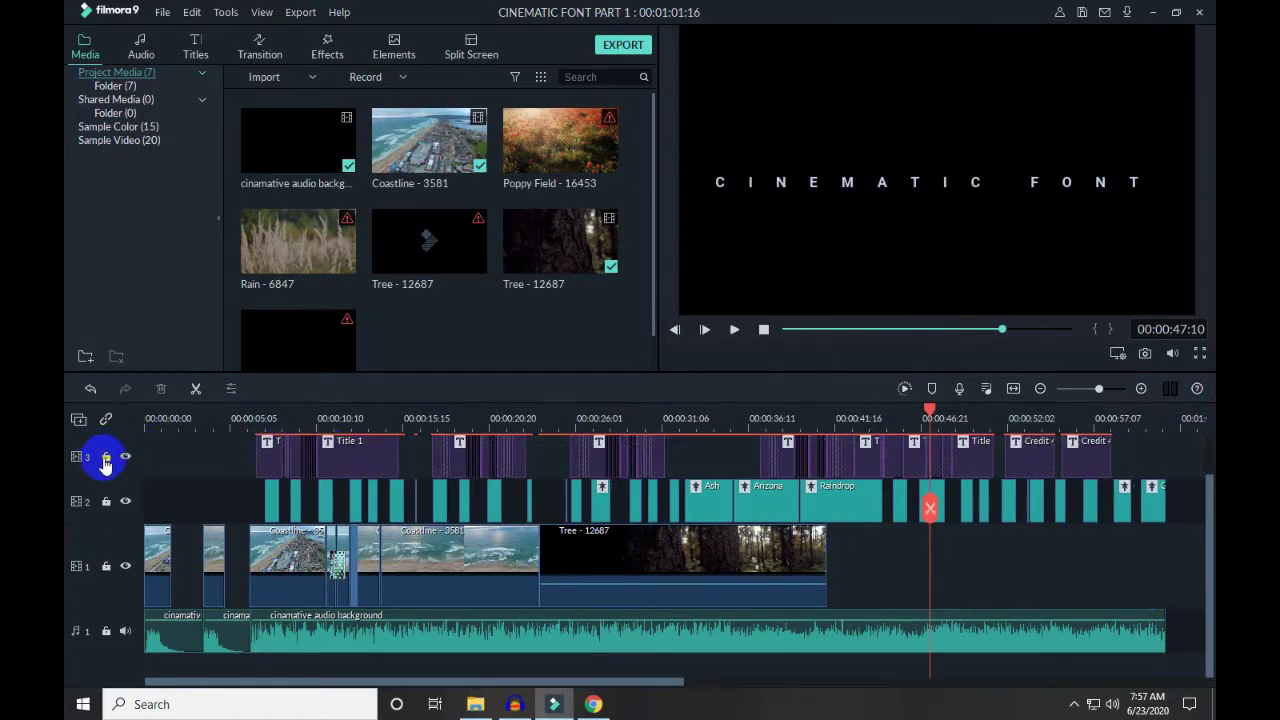
Lock and unlock video track 2, and do the same with video track 1.
click(106, 501)
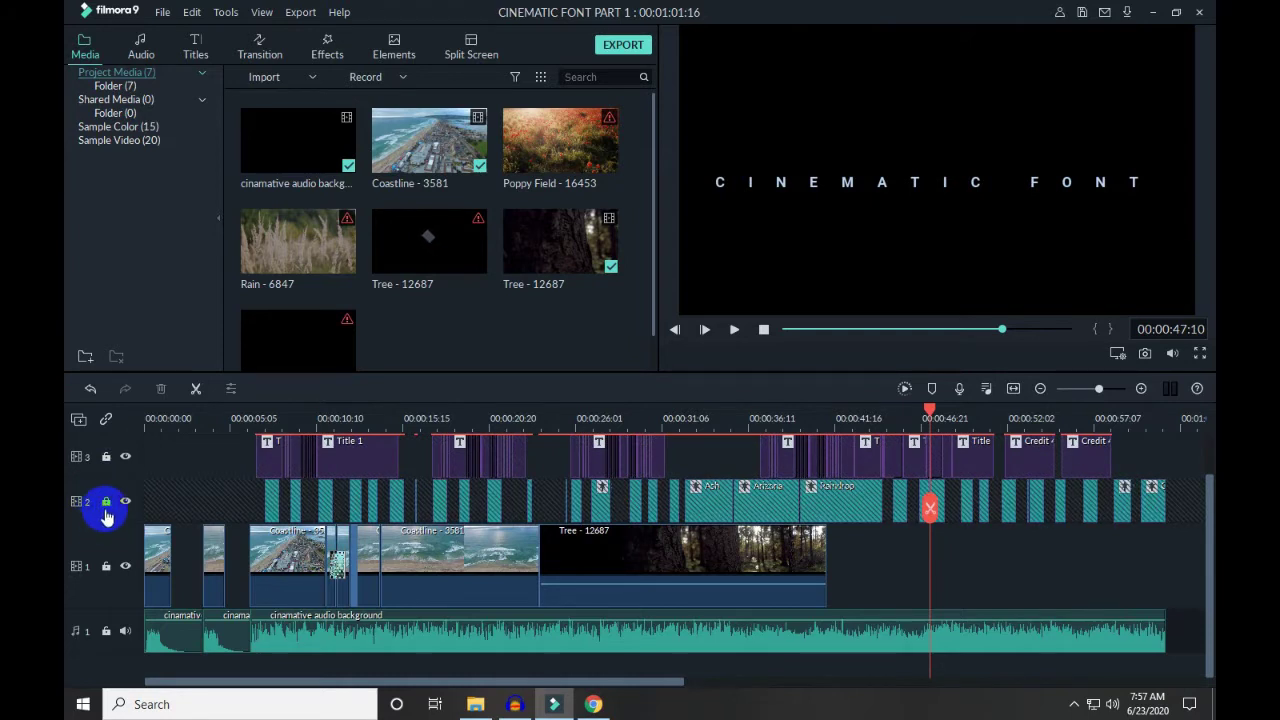
click(105, 503)
click(105, 567)
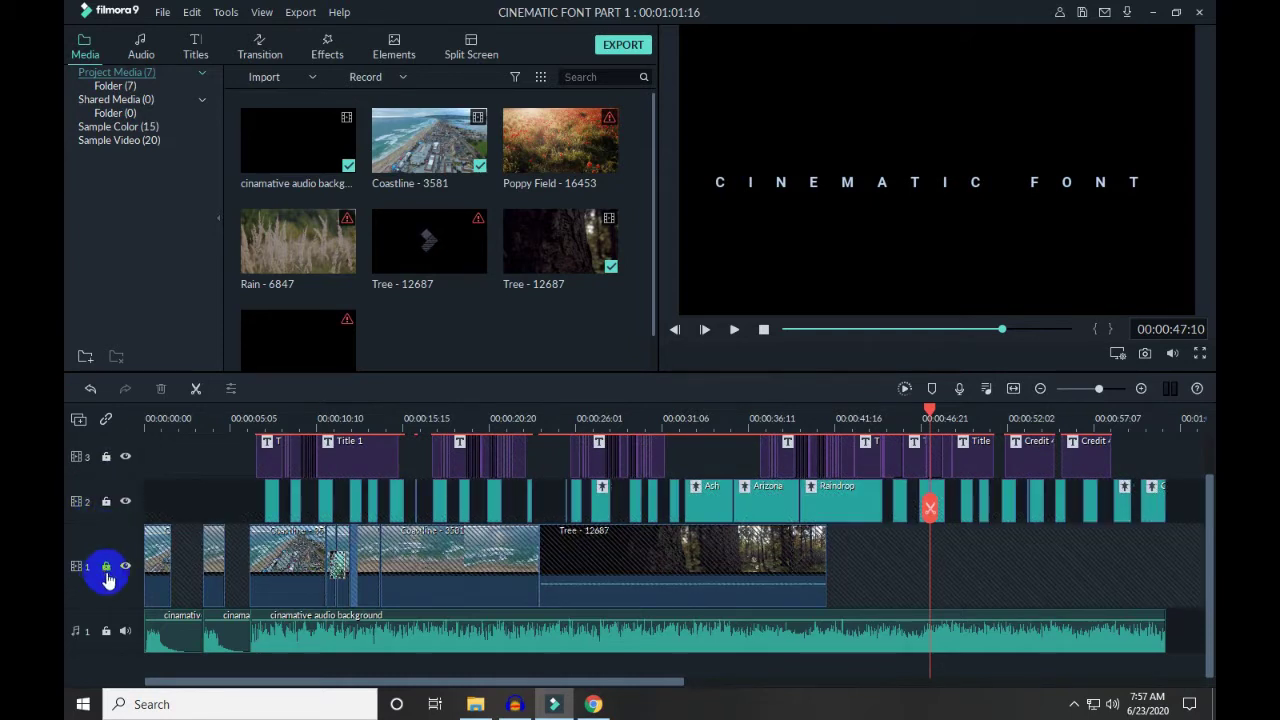
click(106, 570)
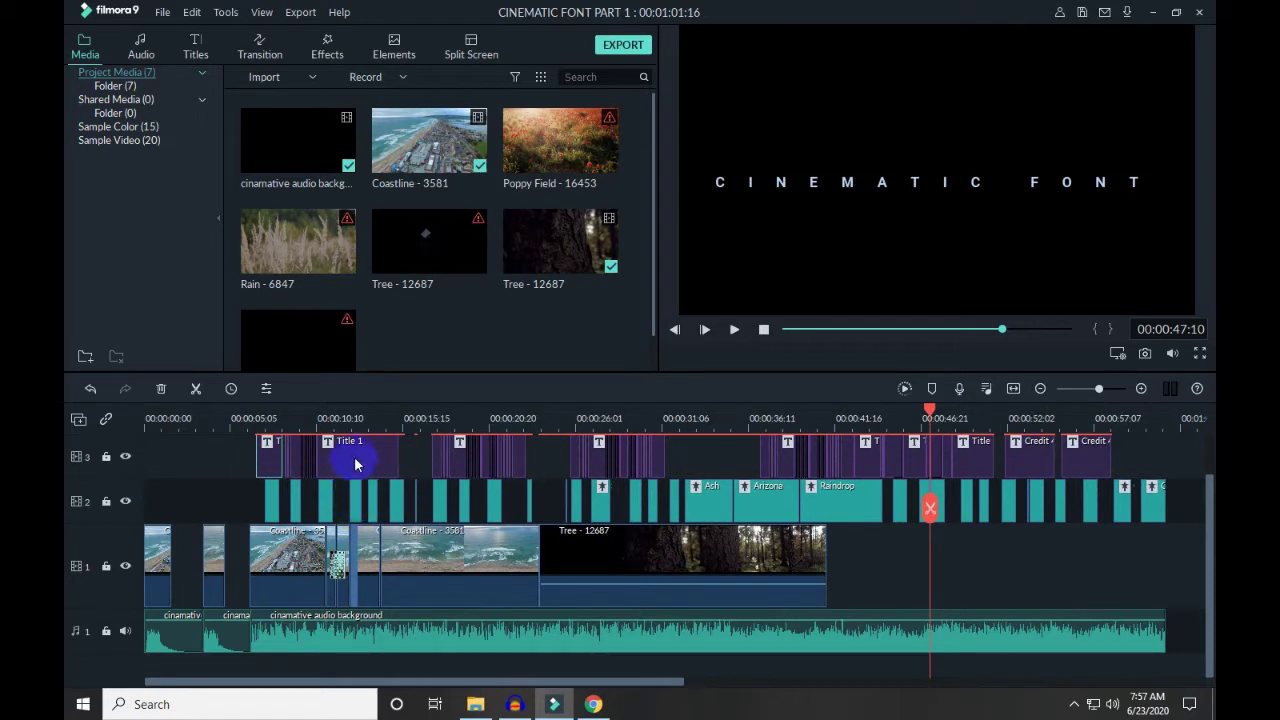
Play the timeline from about 8 seconds to preview the opening titles over the coastline clip, and inspect that section's clips up close.
click(280, 426)
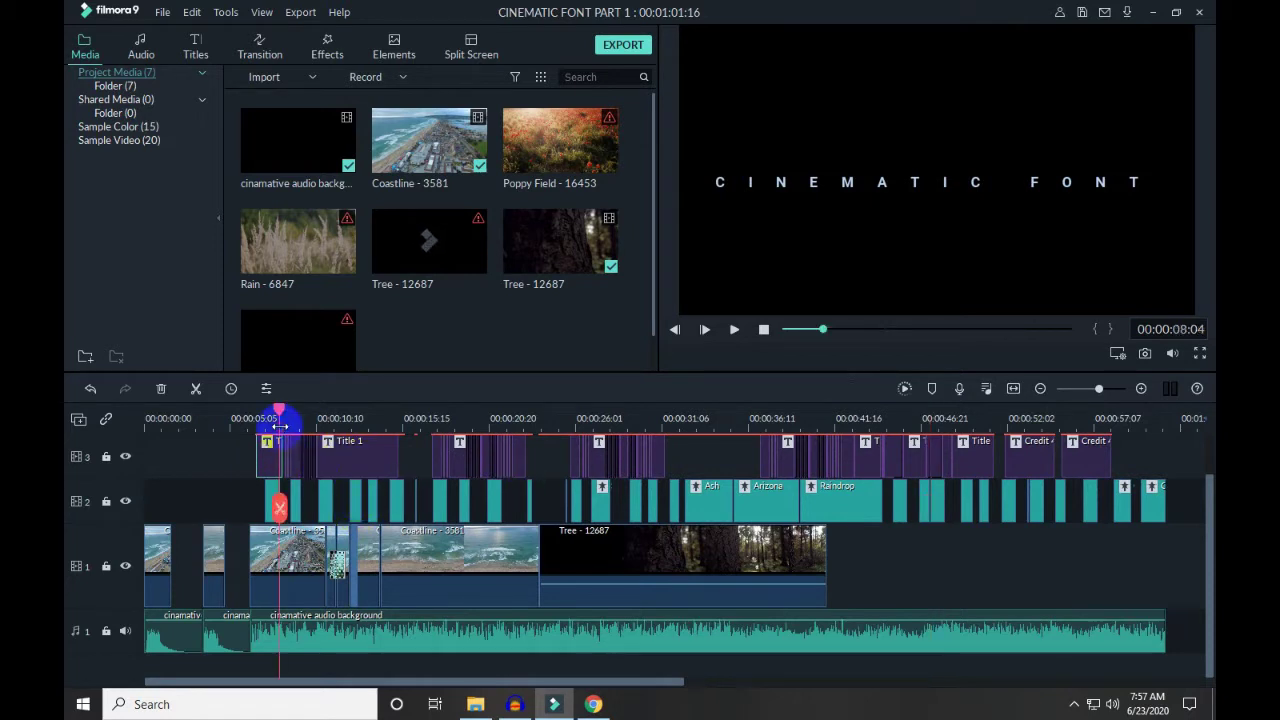
key(space)
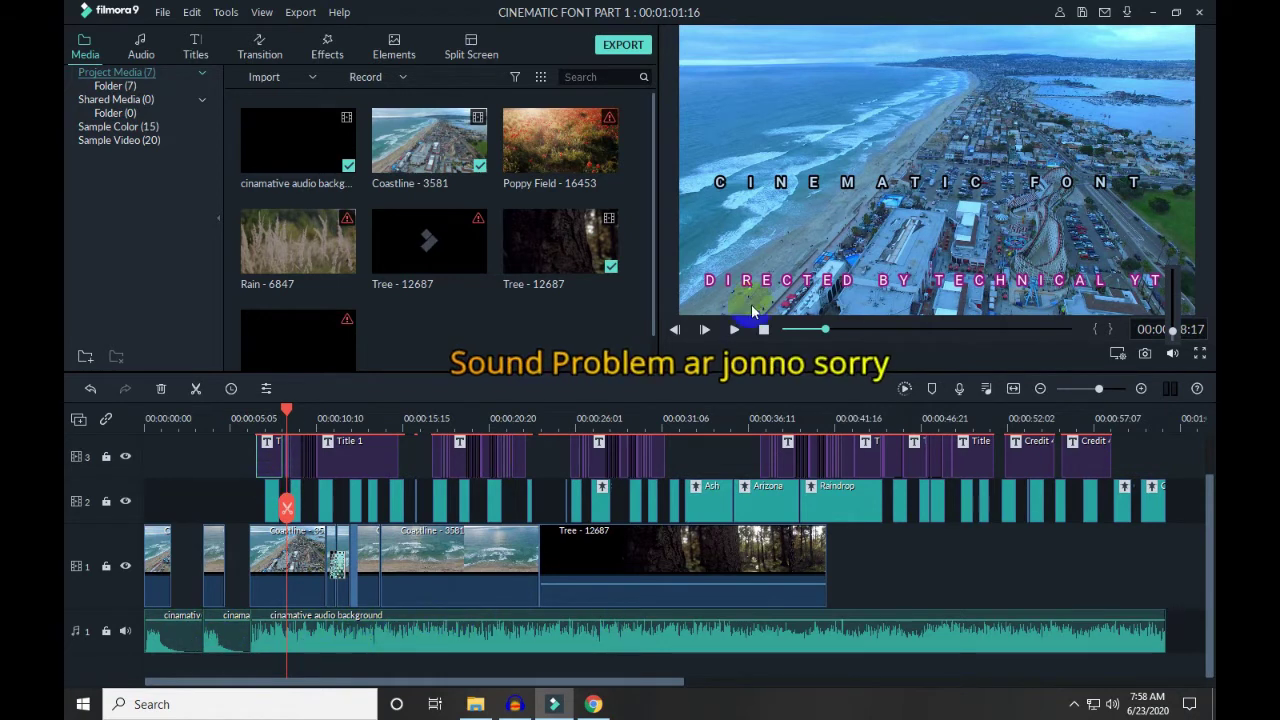
click(732, 329)
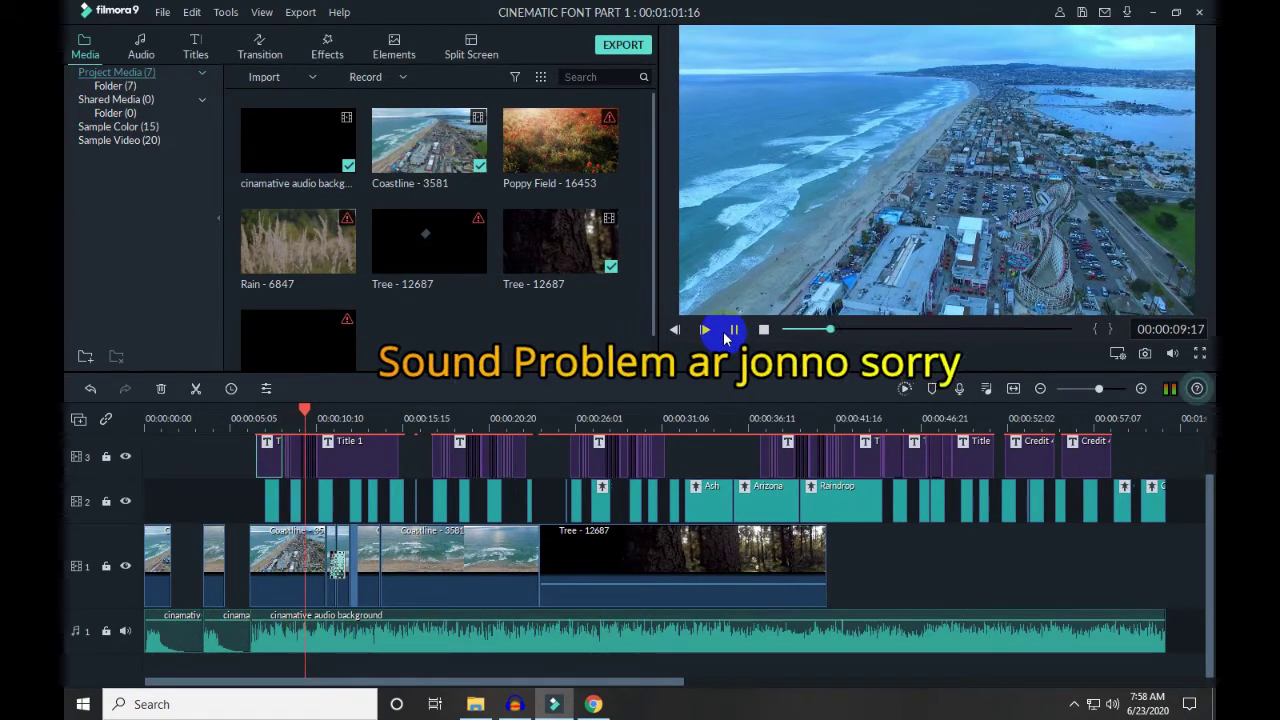
click(731, 329)
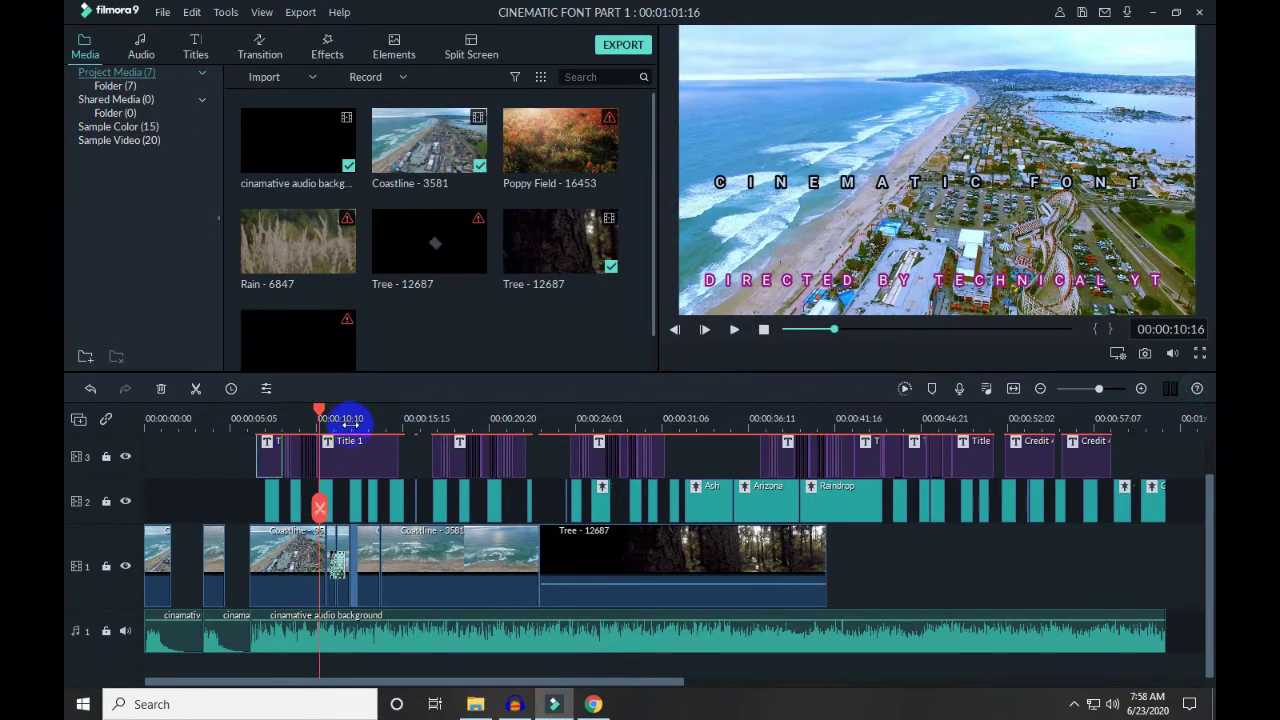
drag(350, 421, 543, 409)
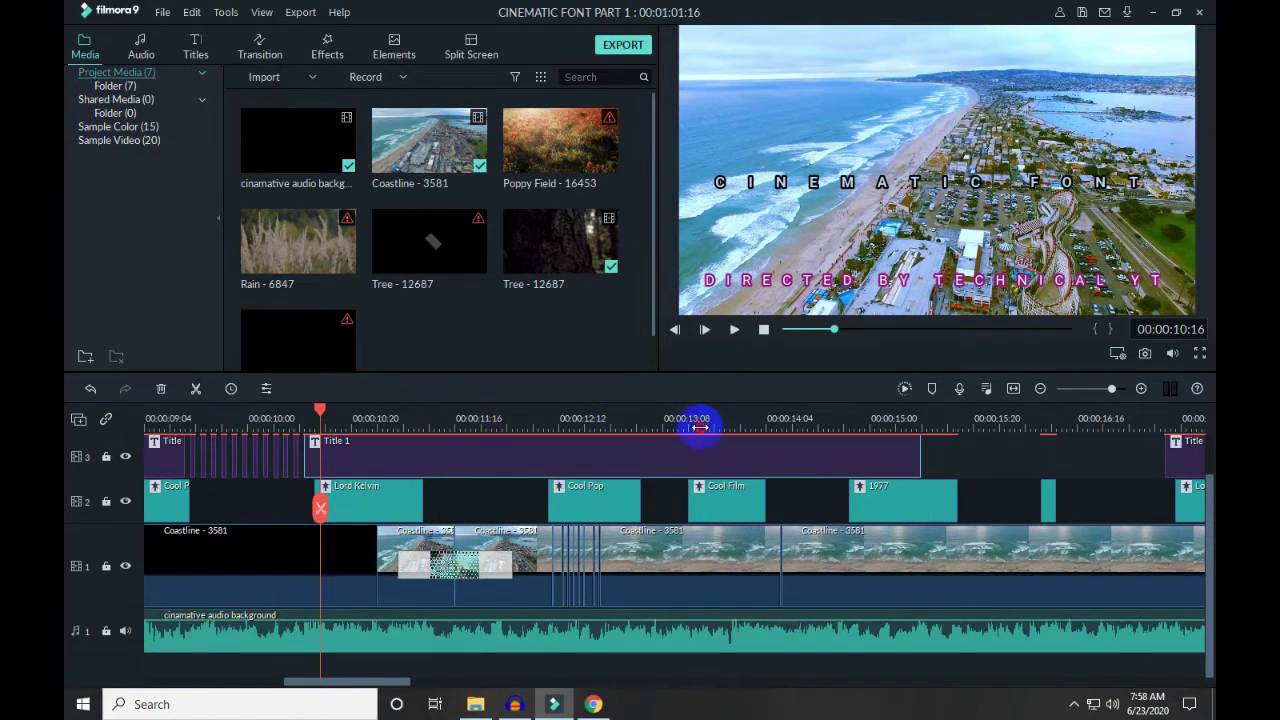
drag(700, 427, 393, 420)
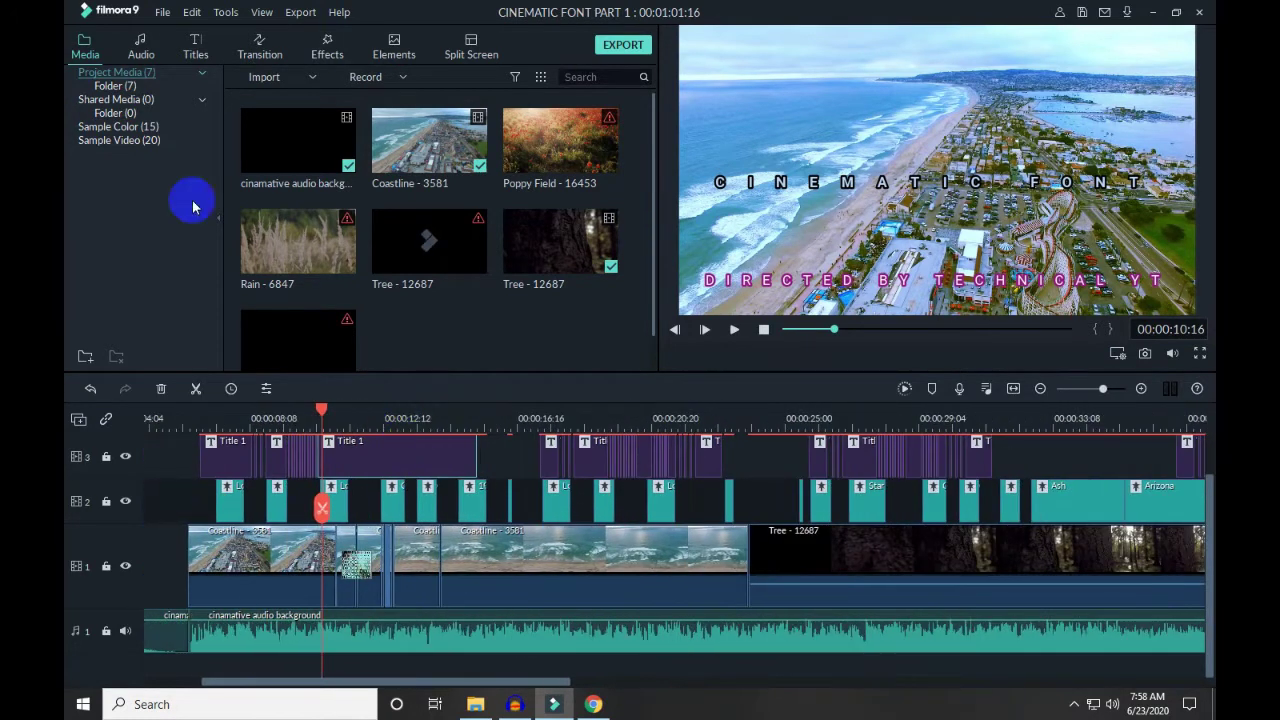
Browse the included title presets and open the "DIRECTED BY TECHNICAL YT" title clip on video track 3 for editing.
click(196, 55)
scroll(458, 268, down, 3)
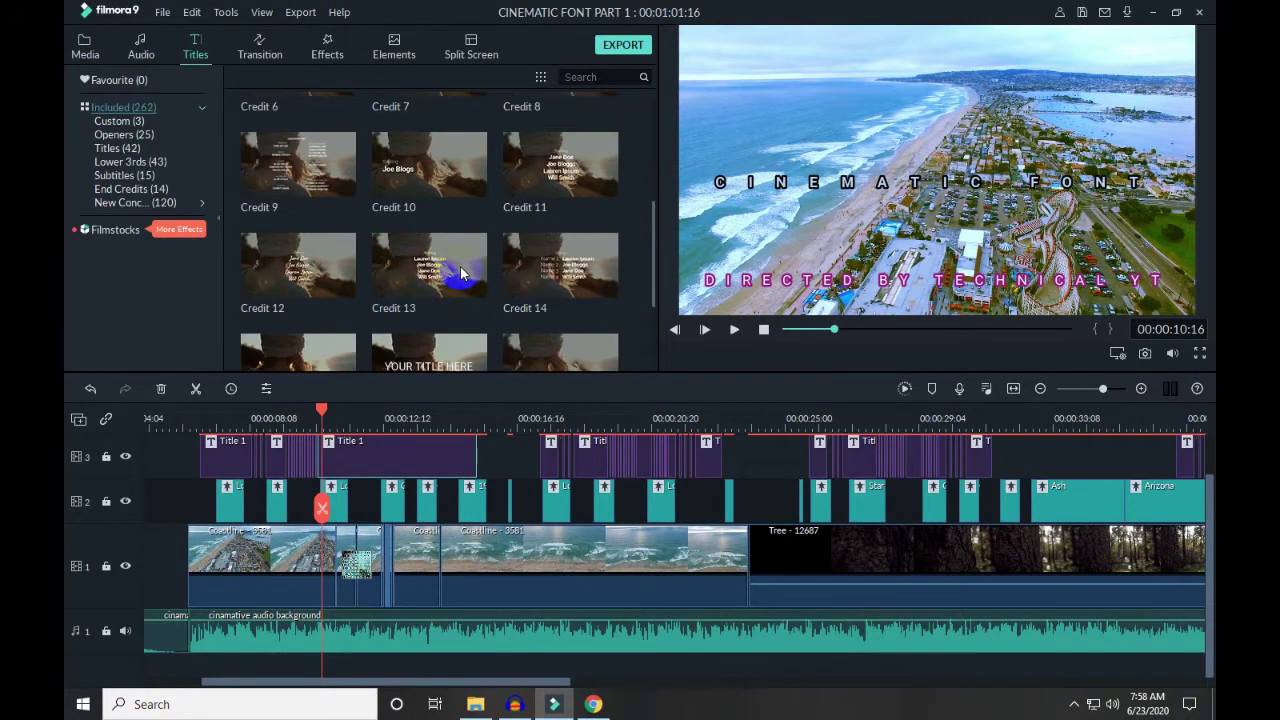
scroll(455, 270, down, 5)
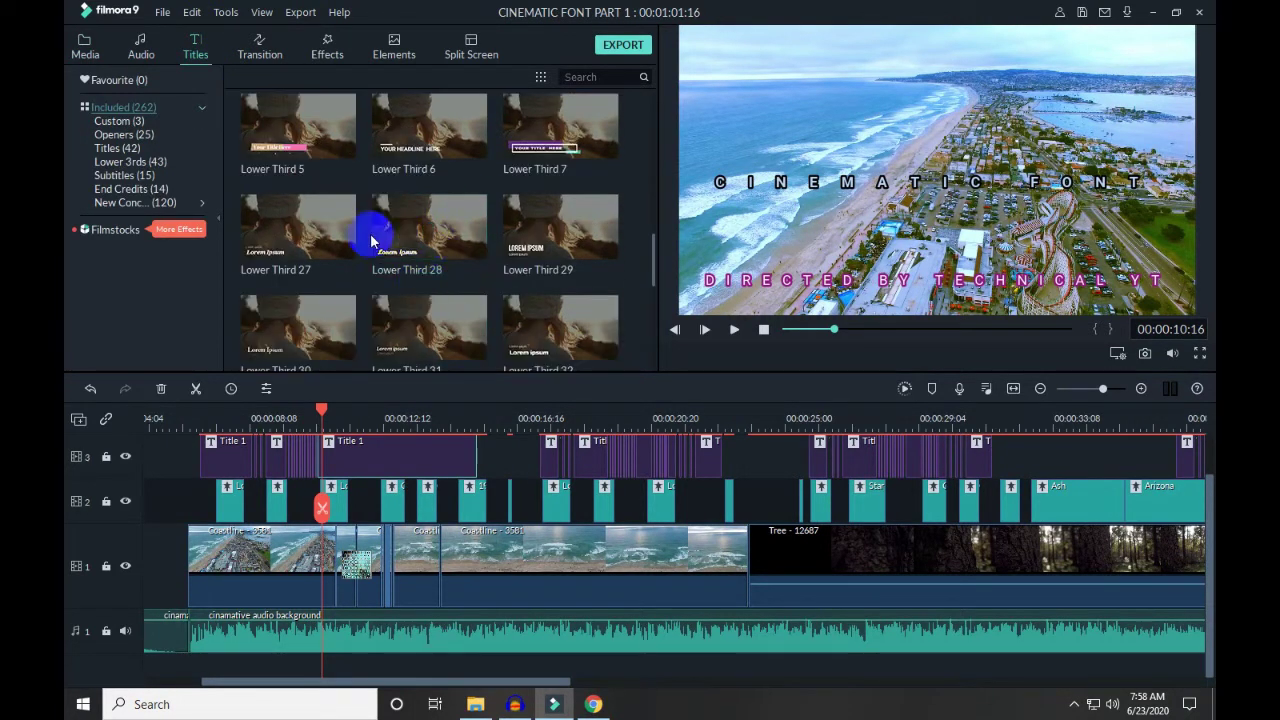
scroll(423, 251, down, 3)
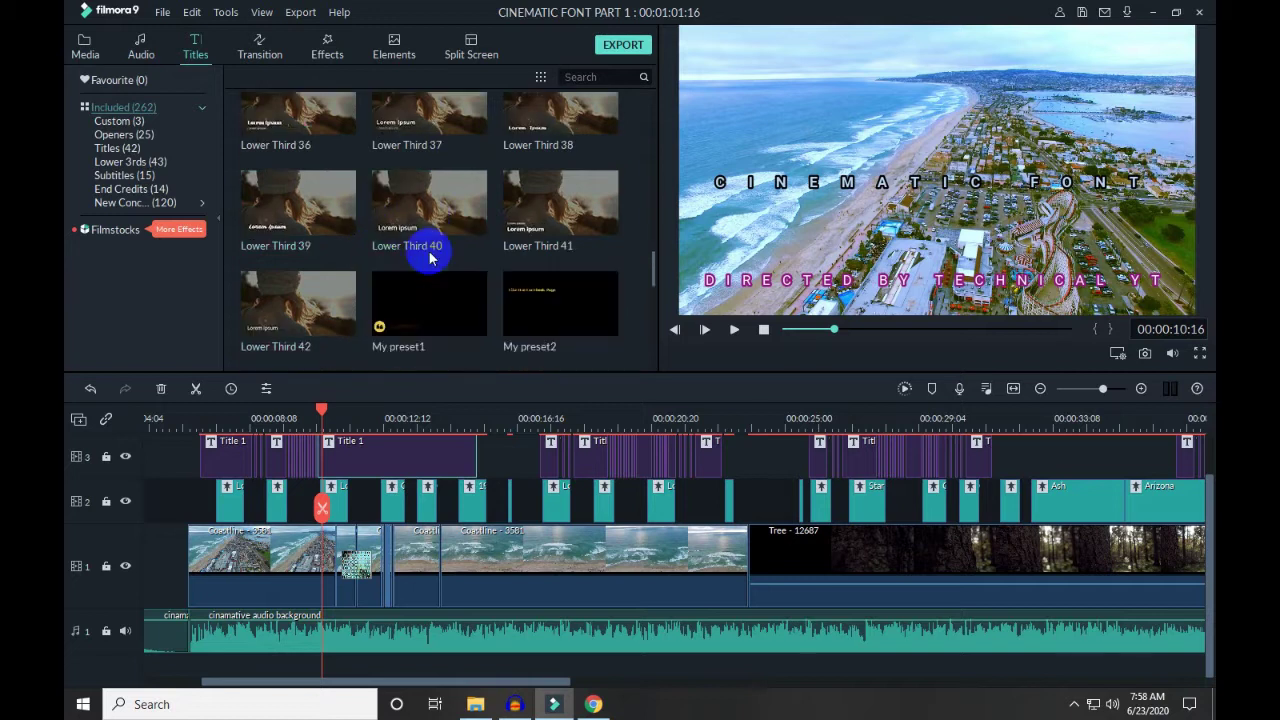
double_click(381, 459)
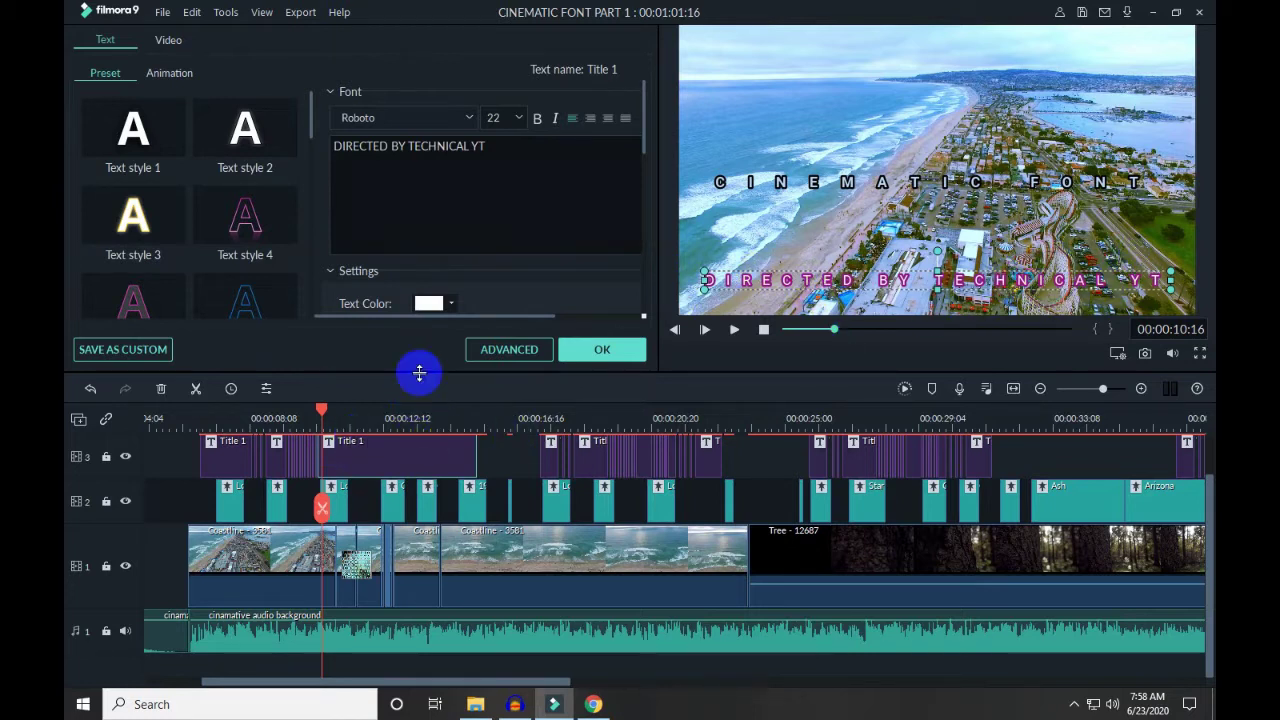
Change the selected title's text to "DIRECTED BY TECHNICAL Yt".
triple_click(424, 150)
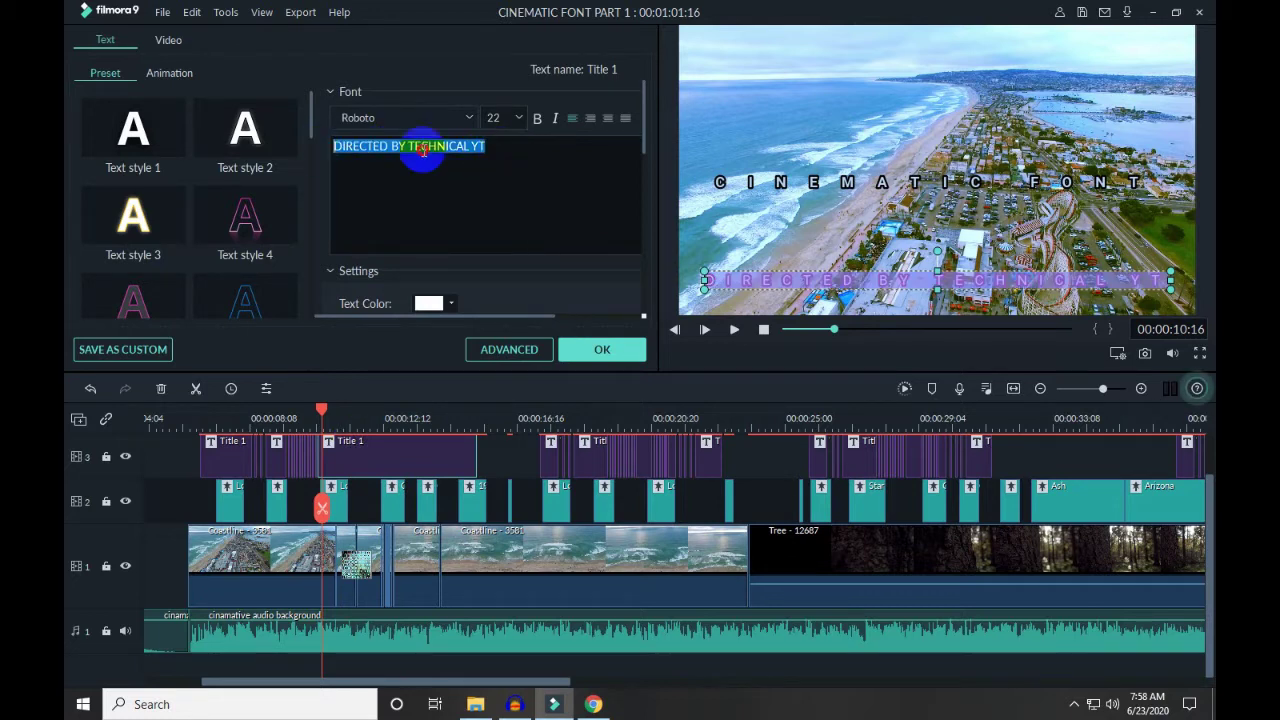
click(503, 143)
key(BackSpace)
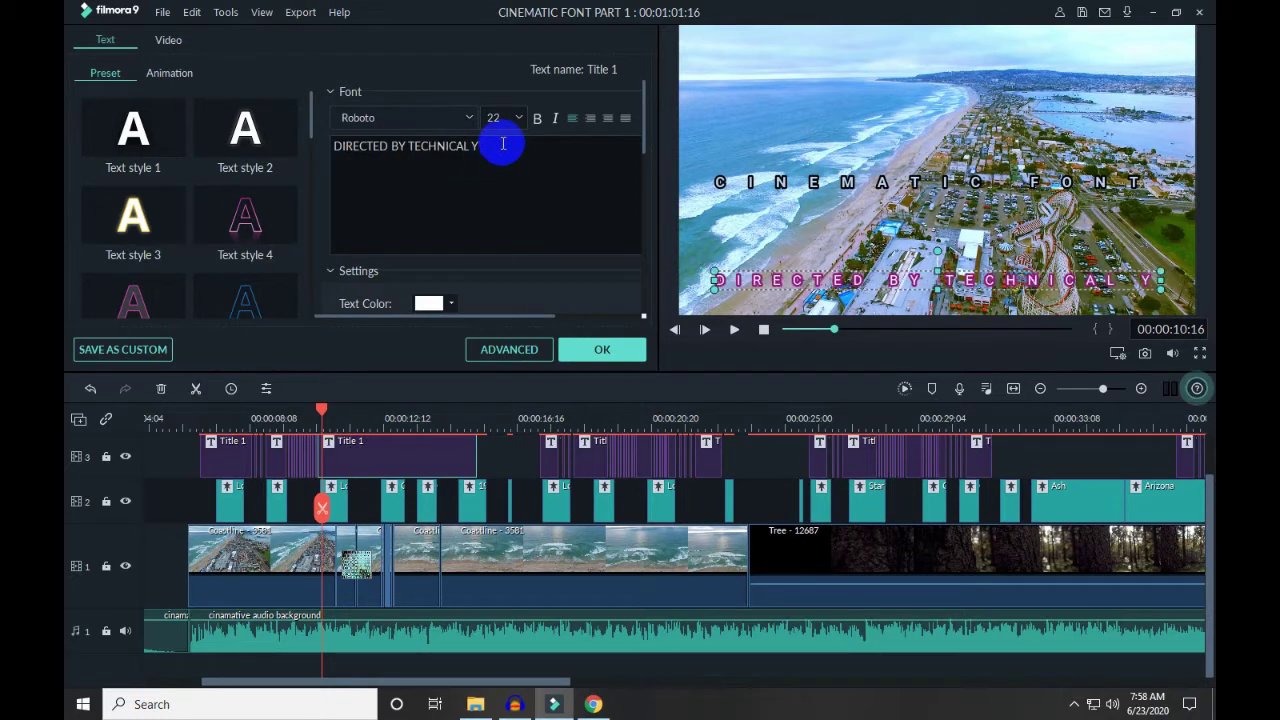
text(t)
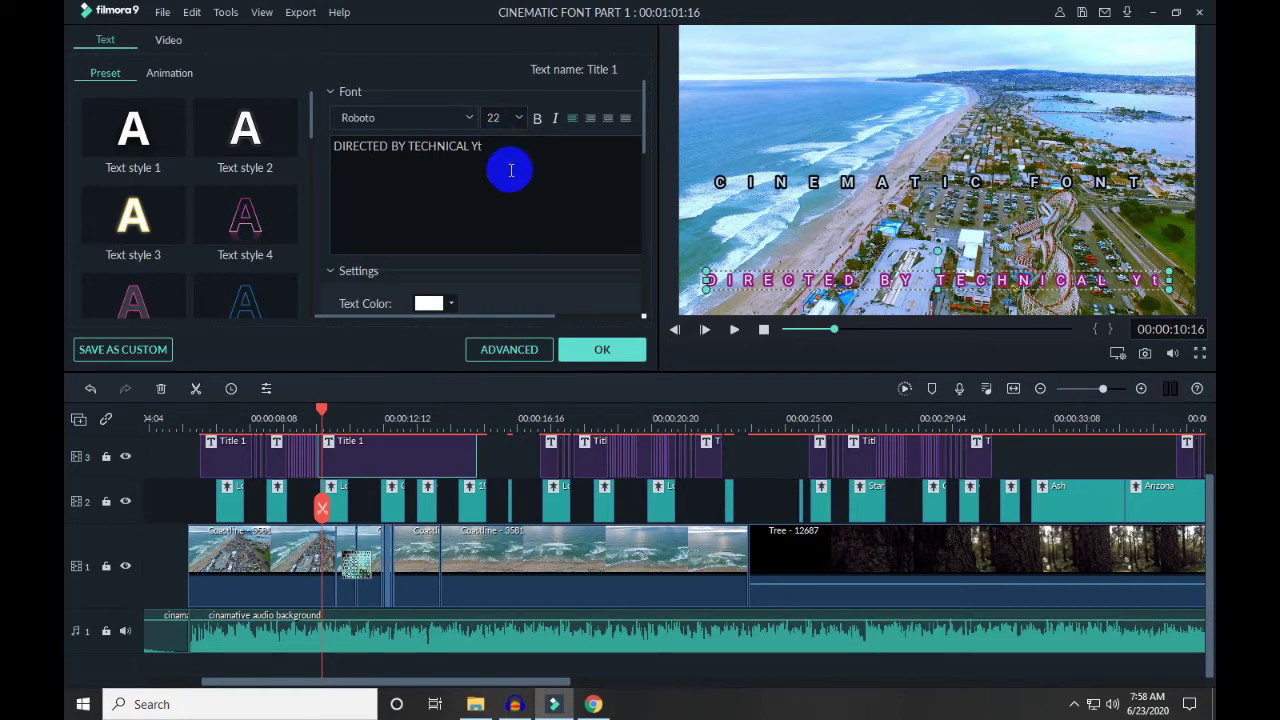
double_click(474, 148)
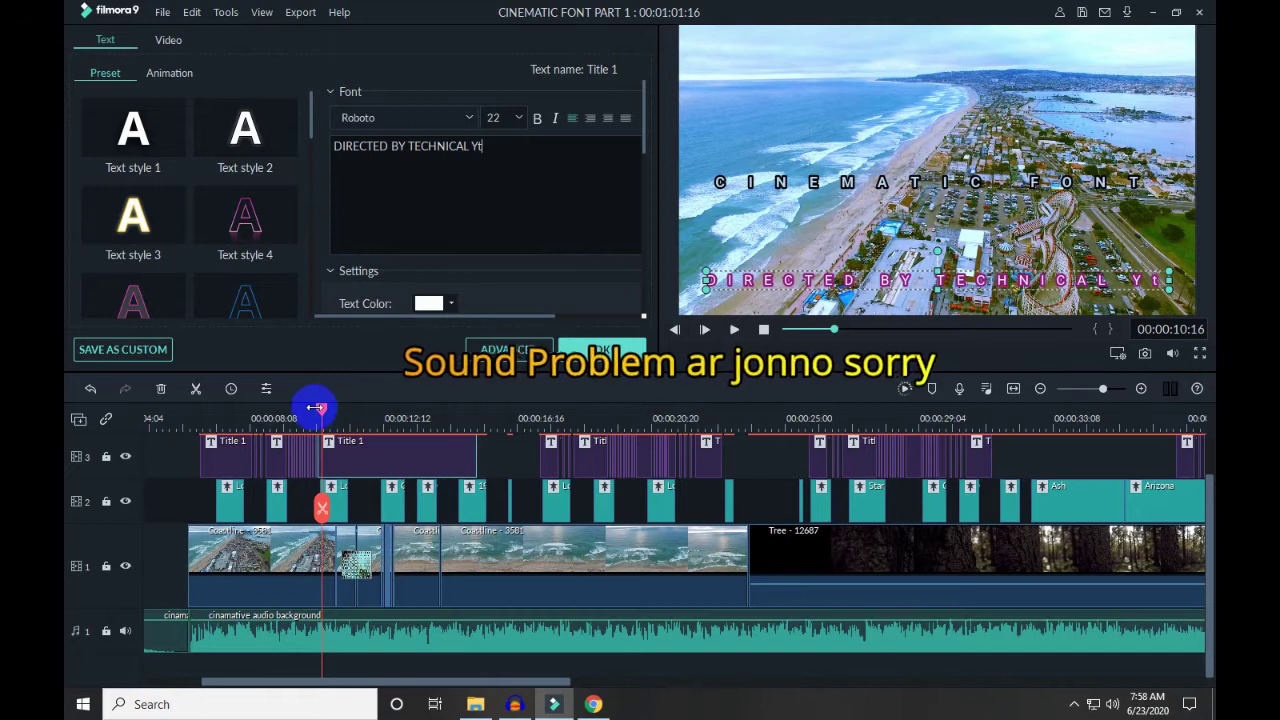
Split the "DIRECTED BY TECHNICAL Yt" title on video track 3 into short pieces with five cuts from 00:00:11:19 to 00:00:13:02.
drag(323, 414, 334, 414)
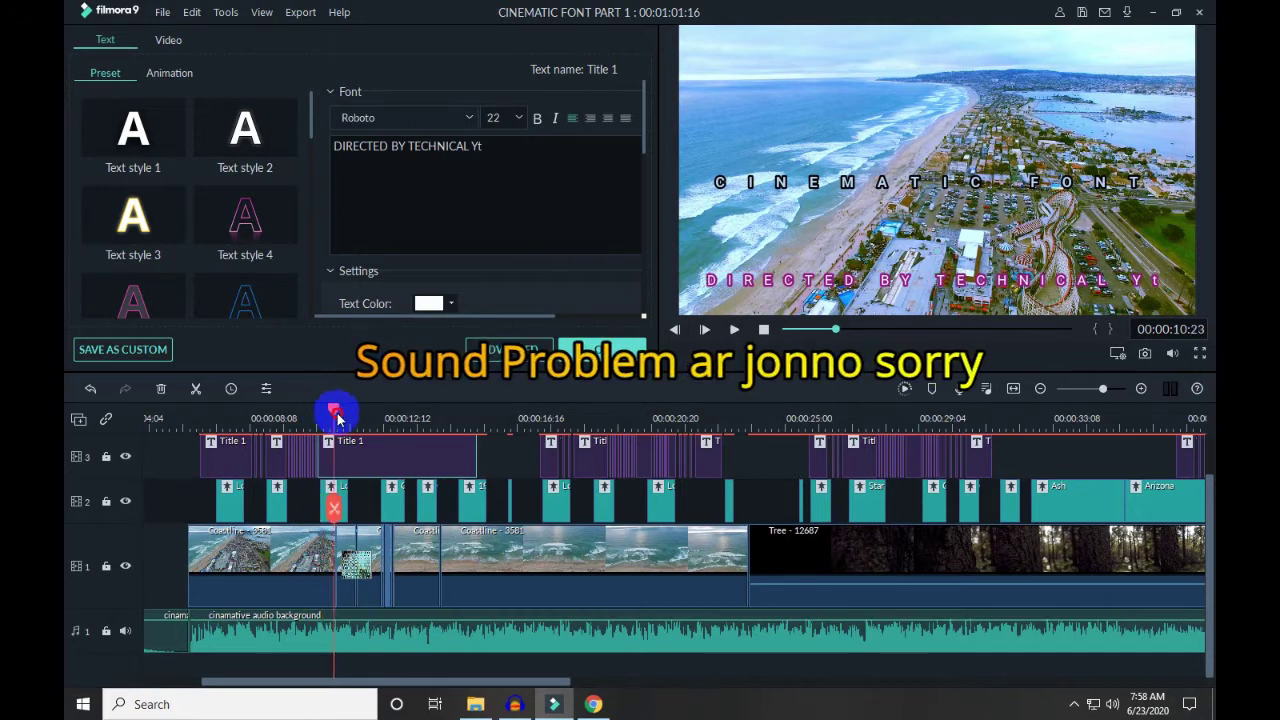
scroll(417, 423, up, 1)
scroll(522, 421, up, 1)
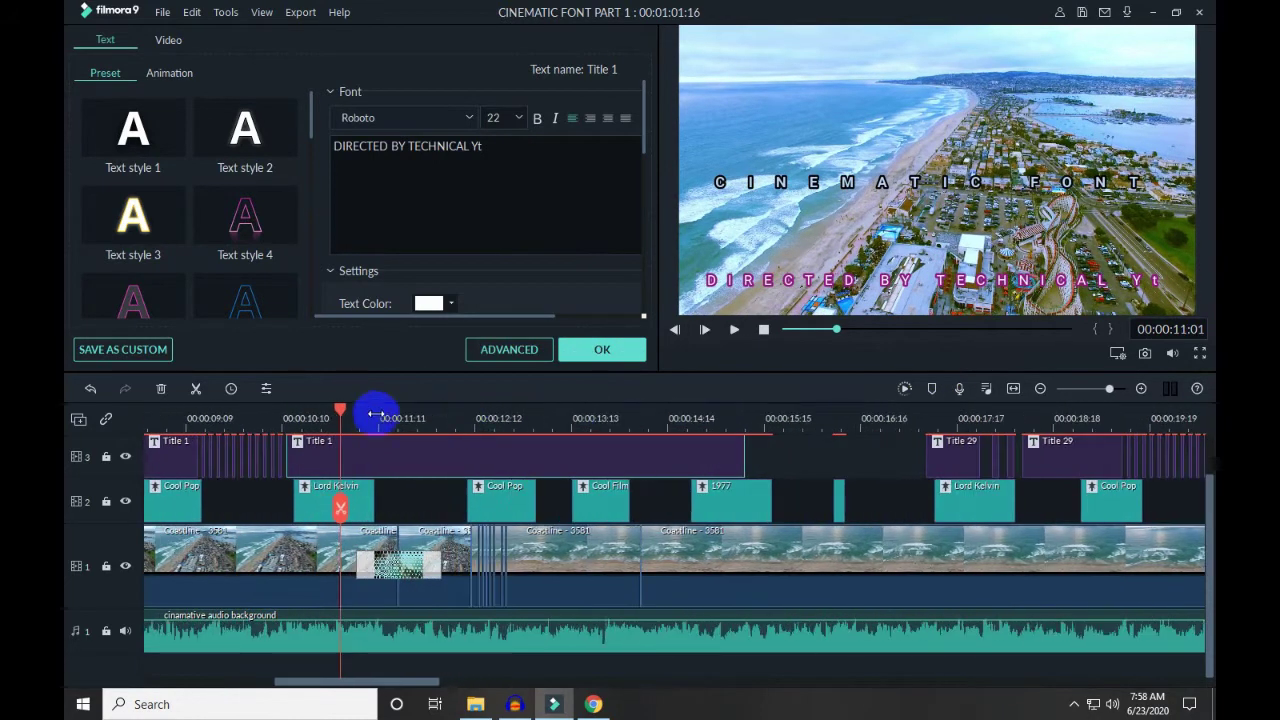
drag(349, 413, 532, 482)
click(410, 508)
click(445, 508)
click(467, 508)
click(497, 508)
click(529, 506)
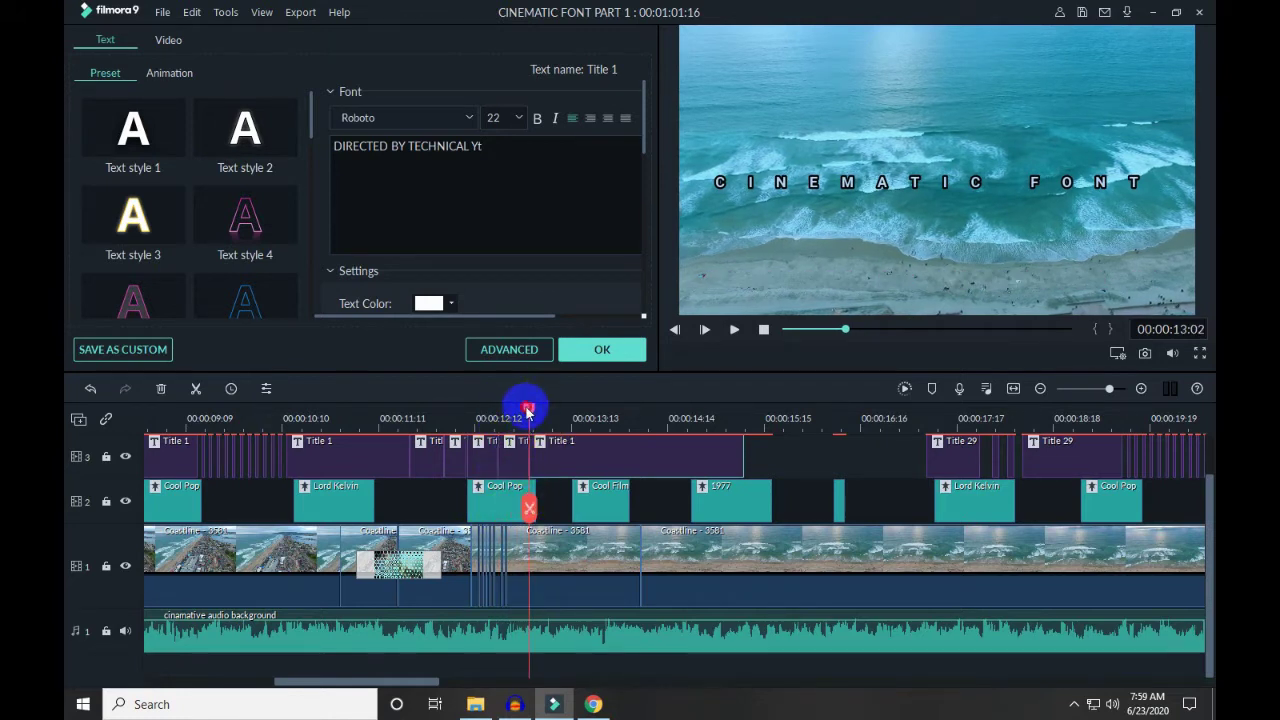
Delete the short title pieces starting at 00:00:11:19 and 00:00:12:10 on video track 3, leaving gaps for a flicker effect.
drag(528, 411, 506, 412)
click(422, 455)
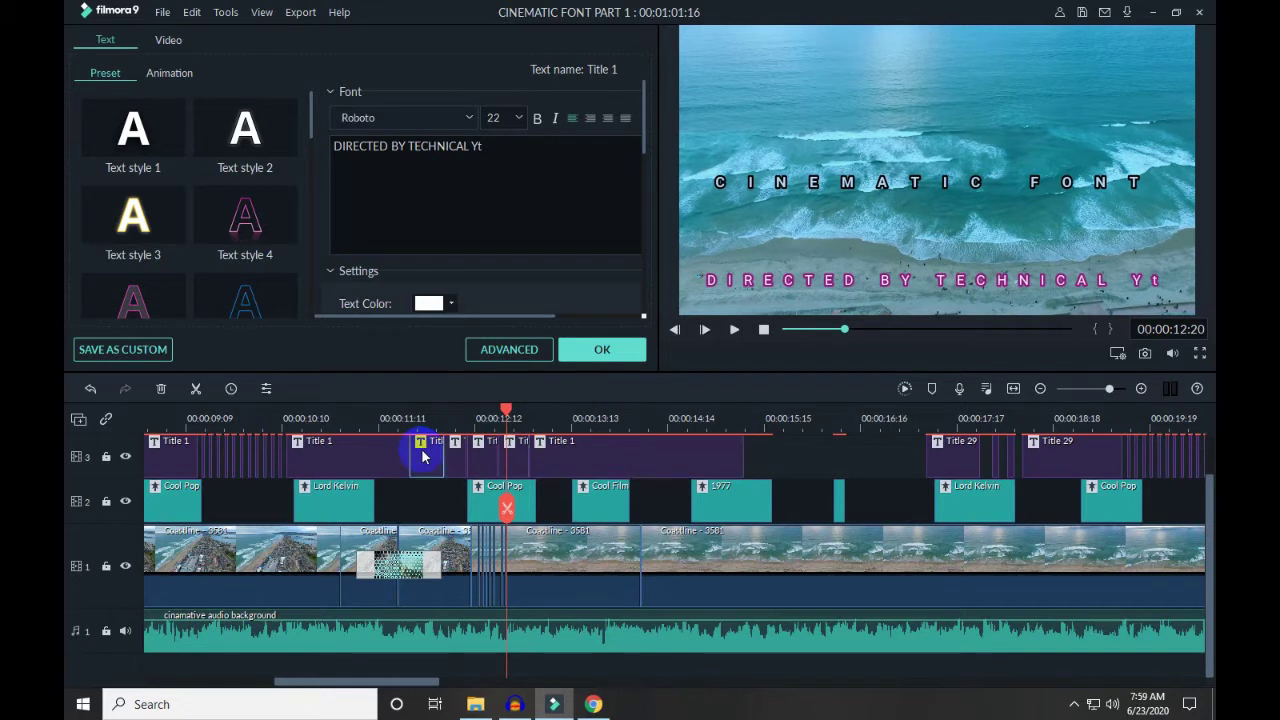
click(422, 455)
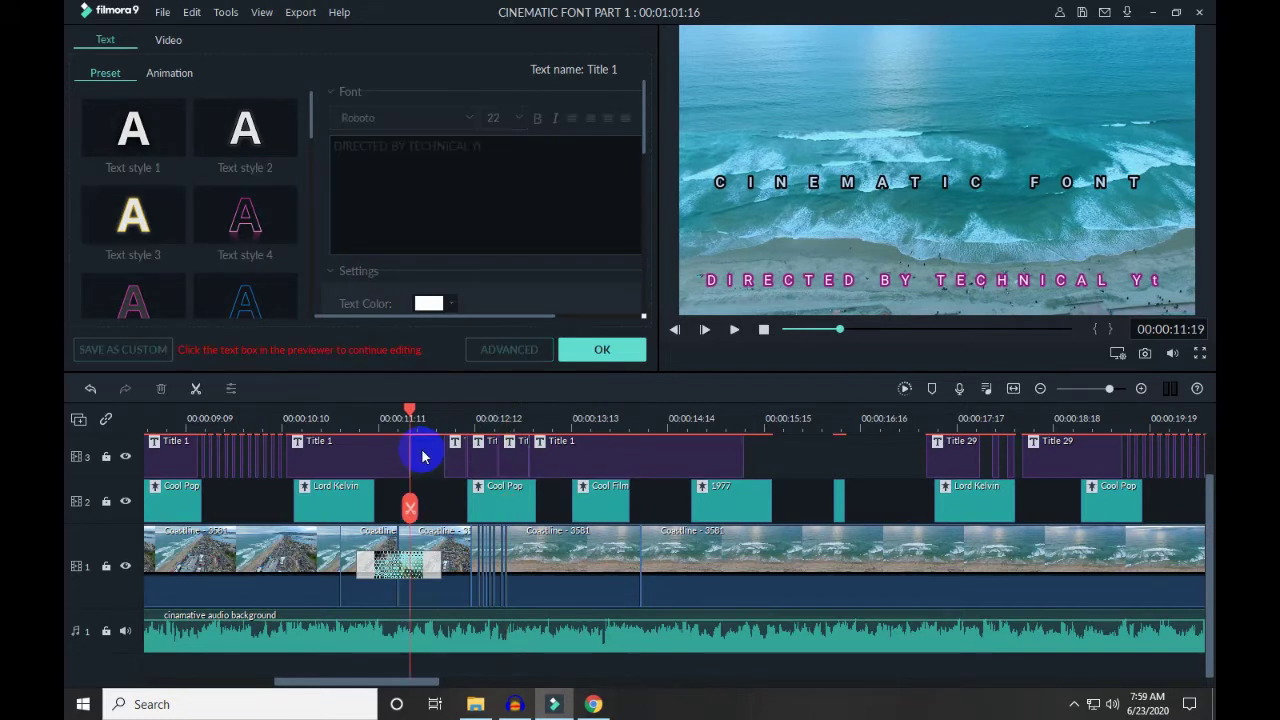
click(482, 470)
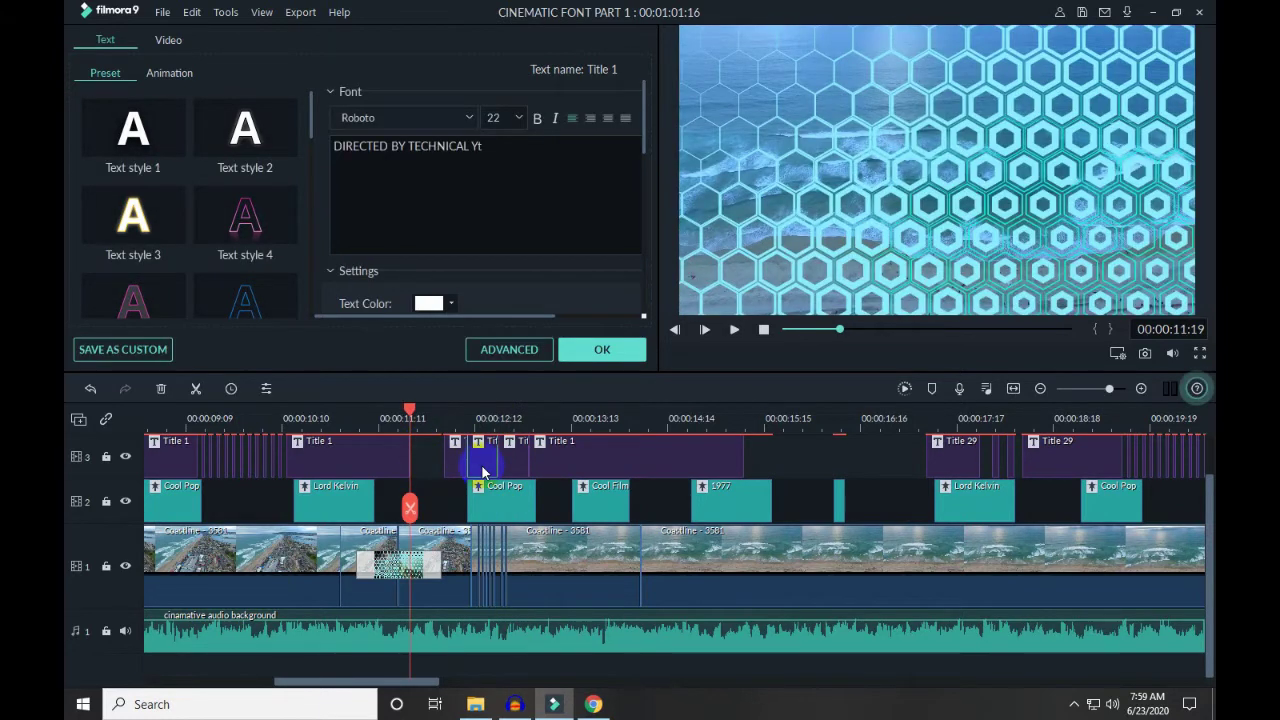
click(484, 468)
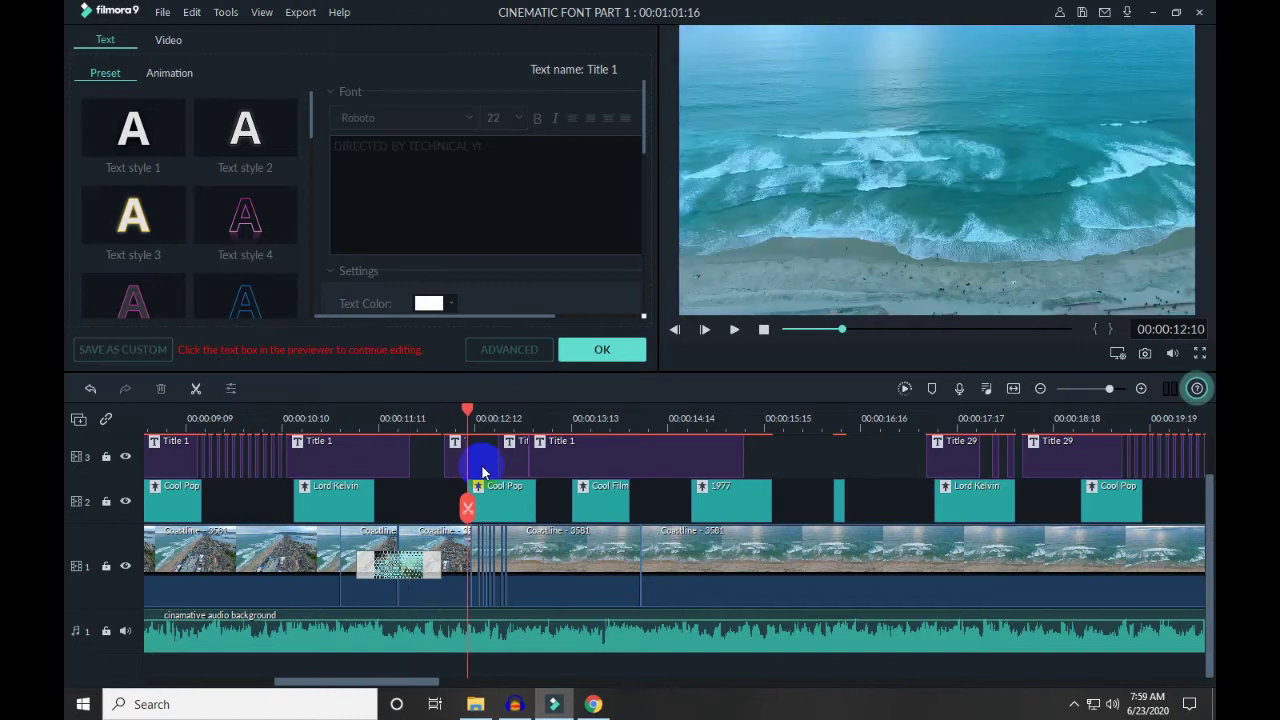
Split the timeline at 00:00:13:10 and delete the short title piece just before the cut on video track 3.
click(562, 430)
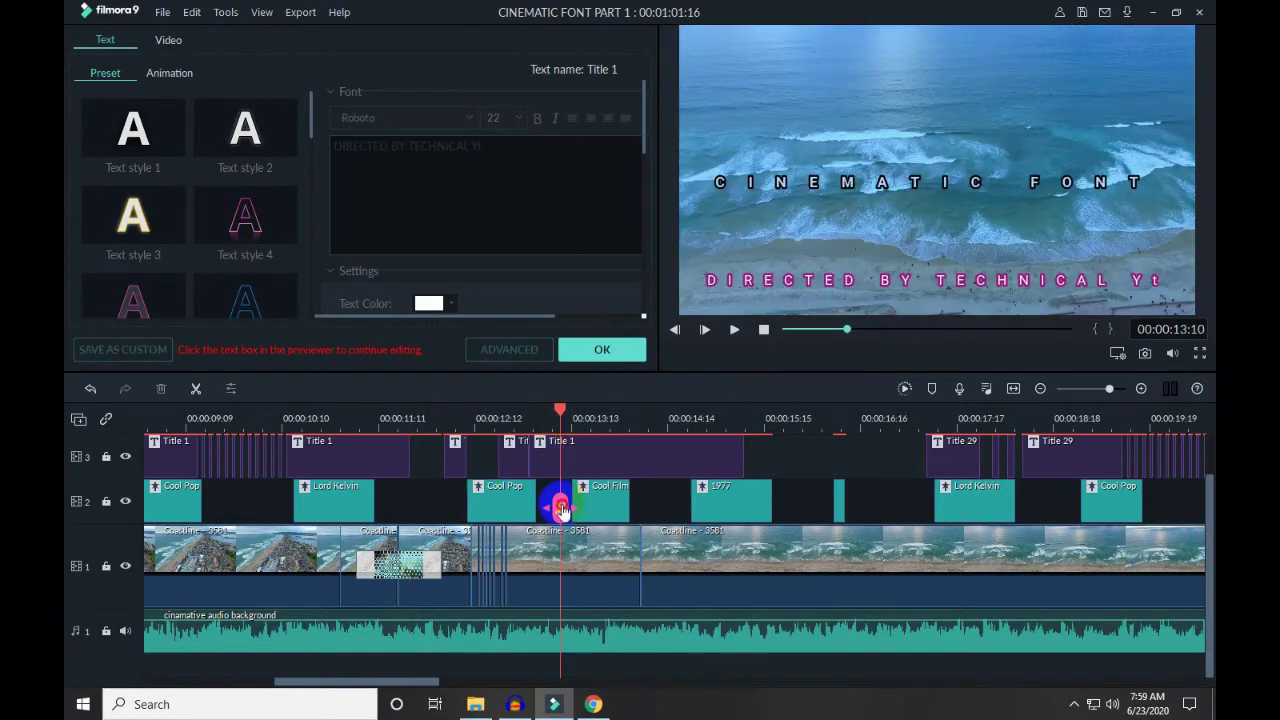
click(561, 508)
click(546, 463)
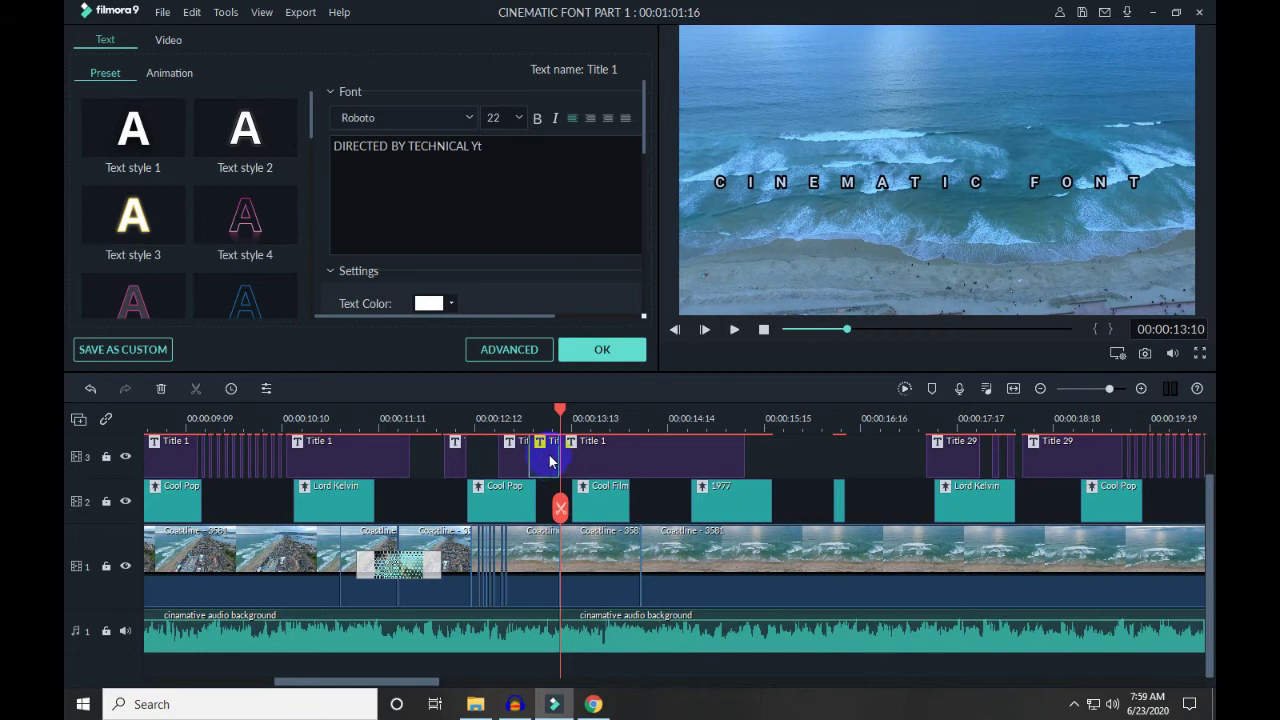
key(Delete)
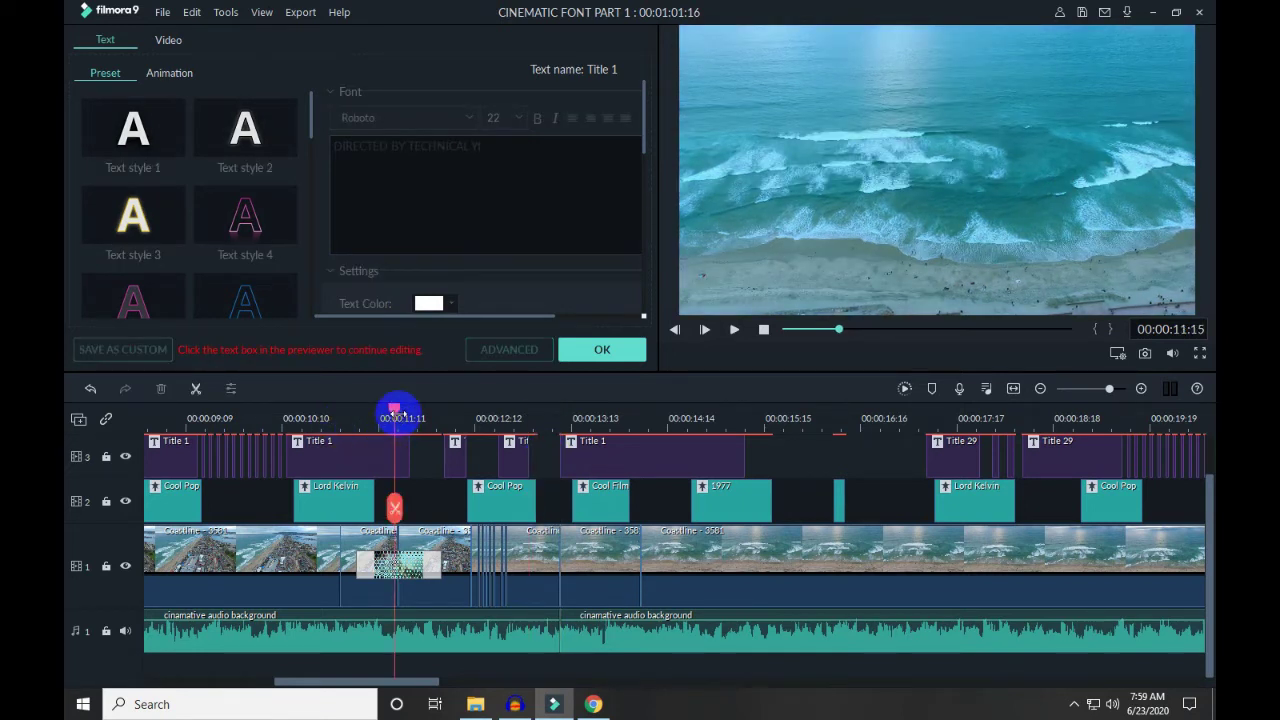
Play the timeline from 00:00:11:15 to preview the flickering title over the coastline clip.
click(395, 413)
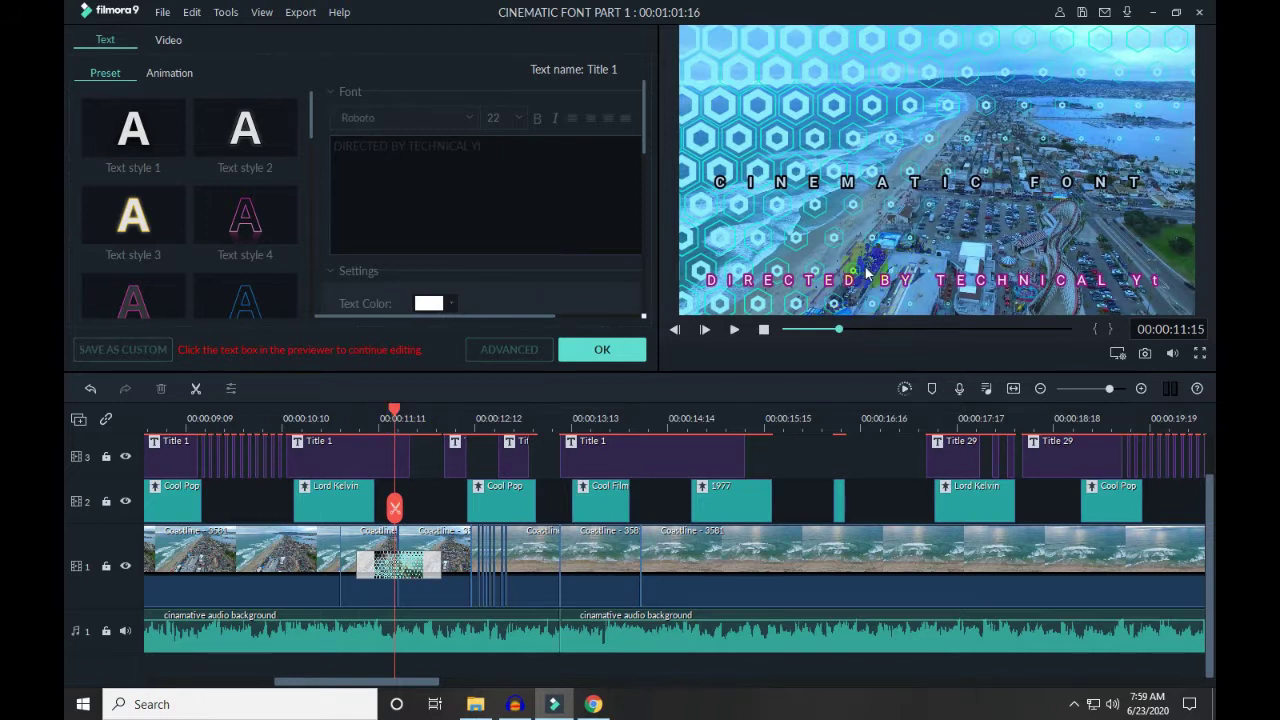
click(998, 283)
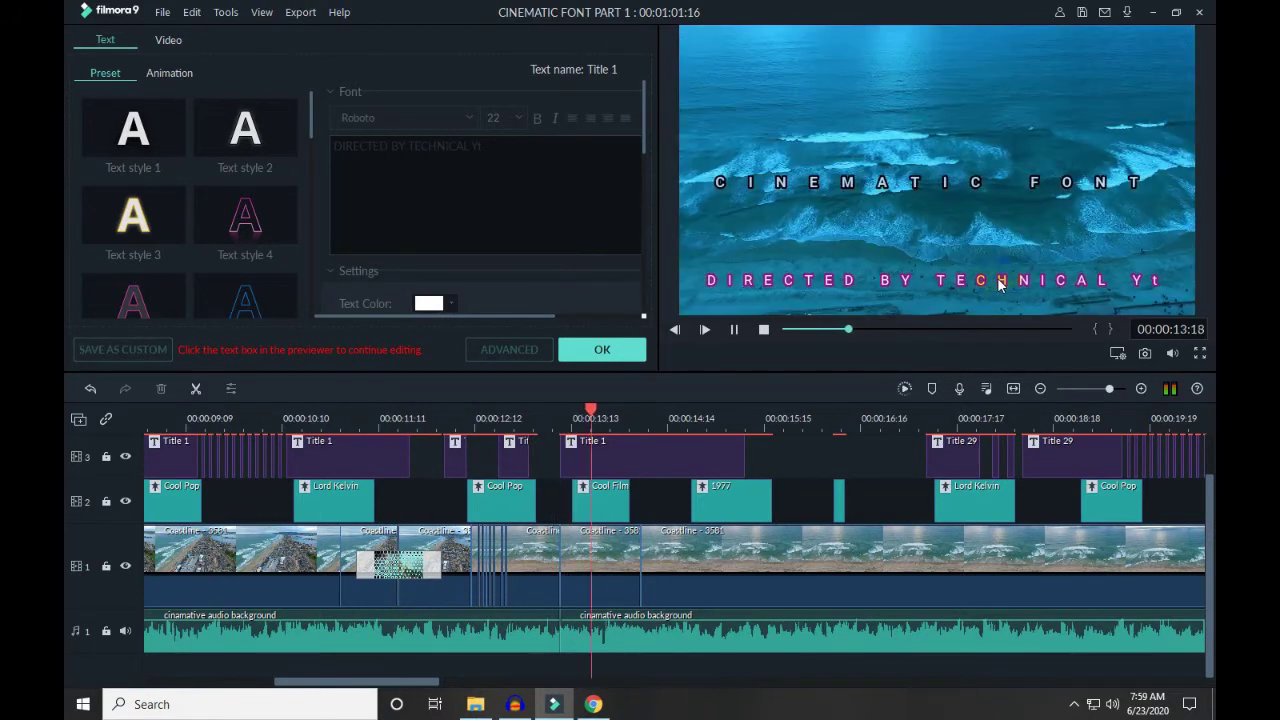
click(997, 283)
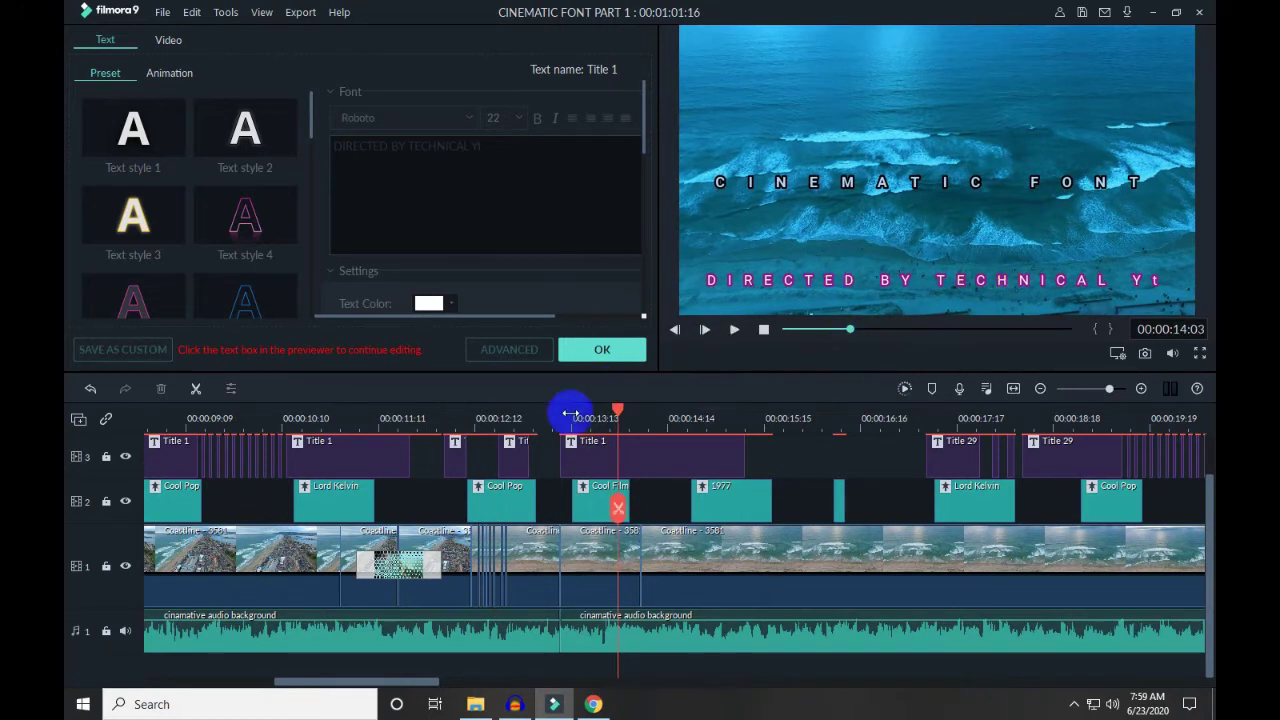
click(514, 425)
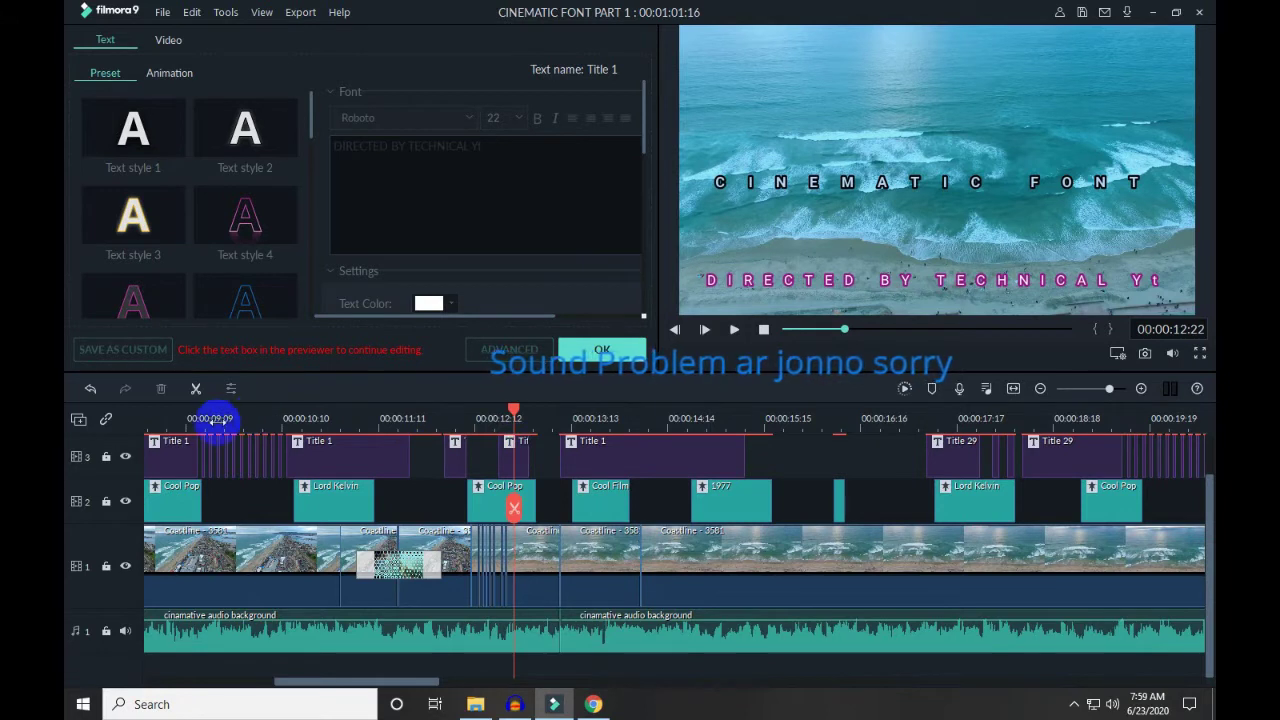
Inspect the thin title slices after 00:00:09:04 on video track 3 up close and play that section.
scroll(519, 419, up, 1)
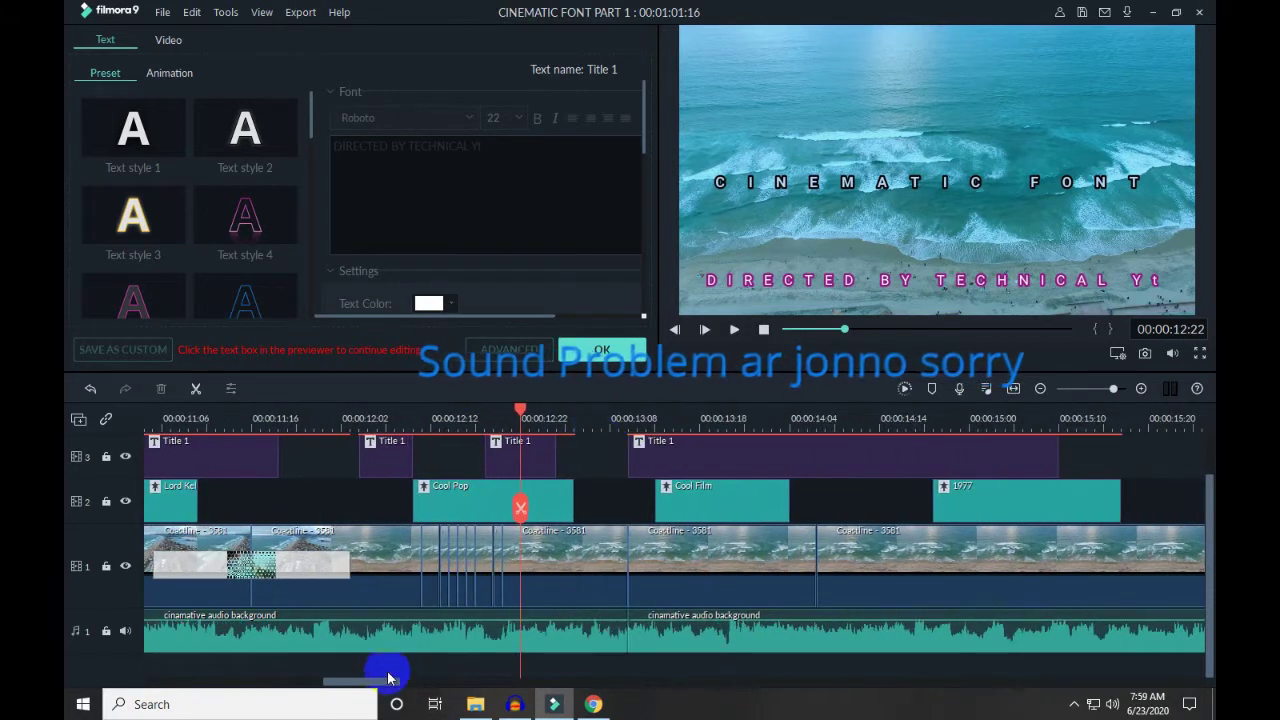
drag(386, 682, 338, 681)
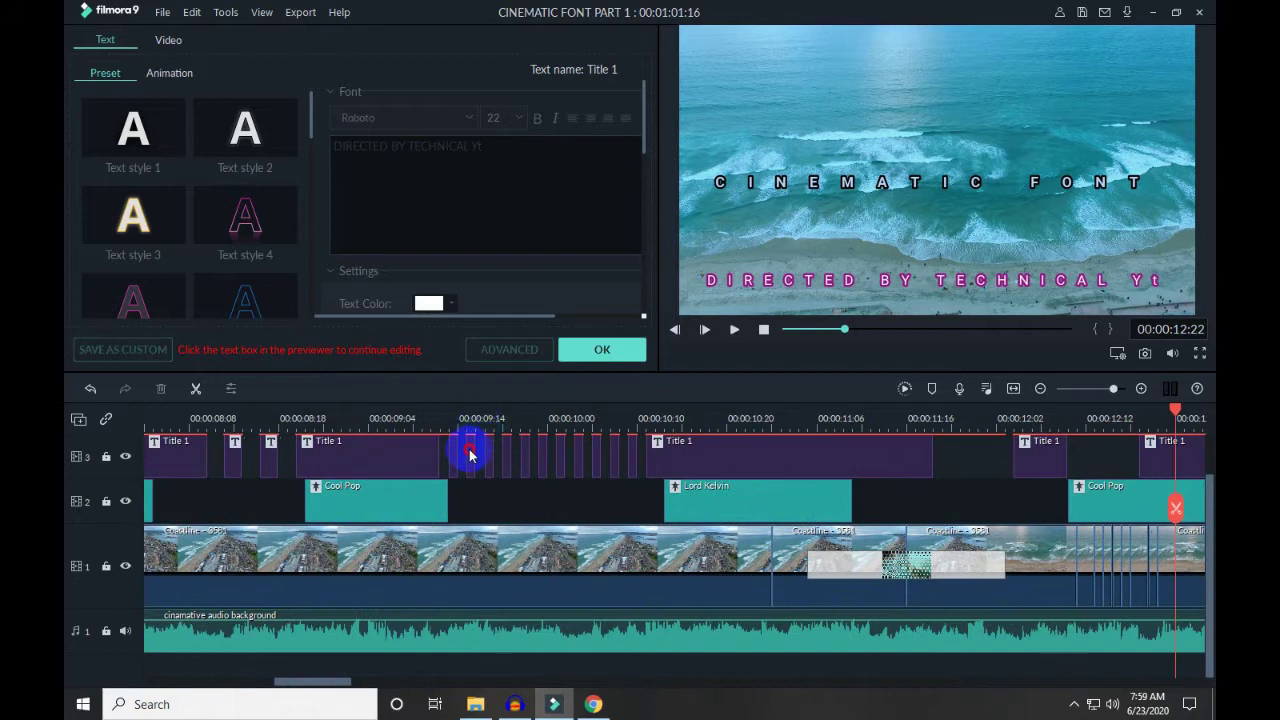
click(471, 446)
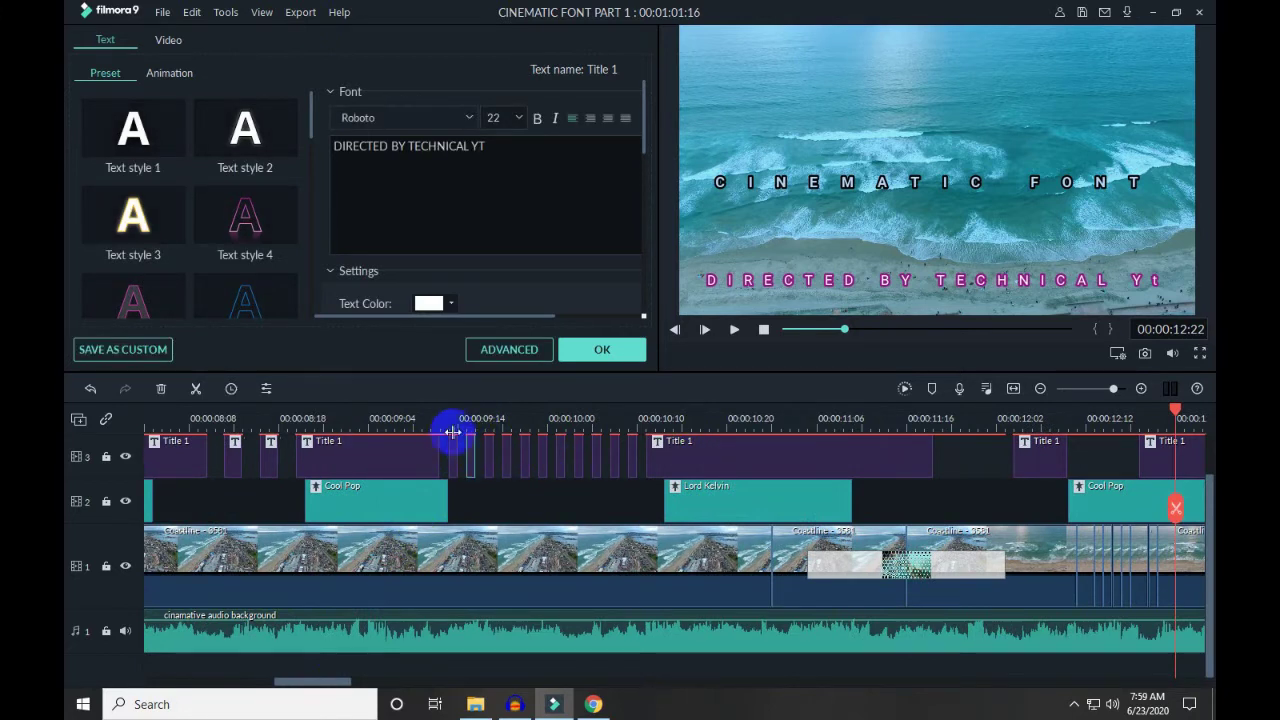
click(424, 420)
key(space)
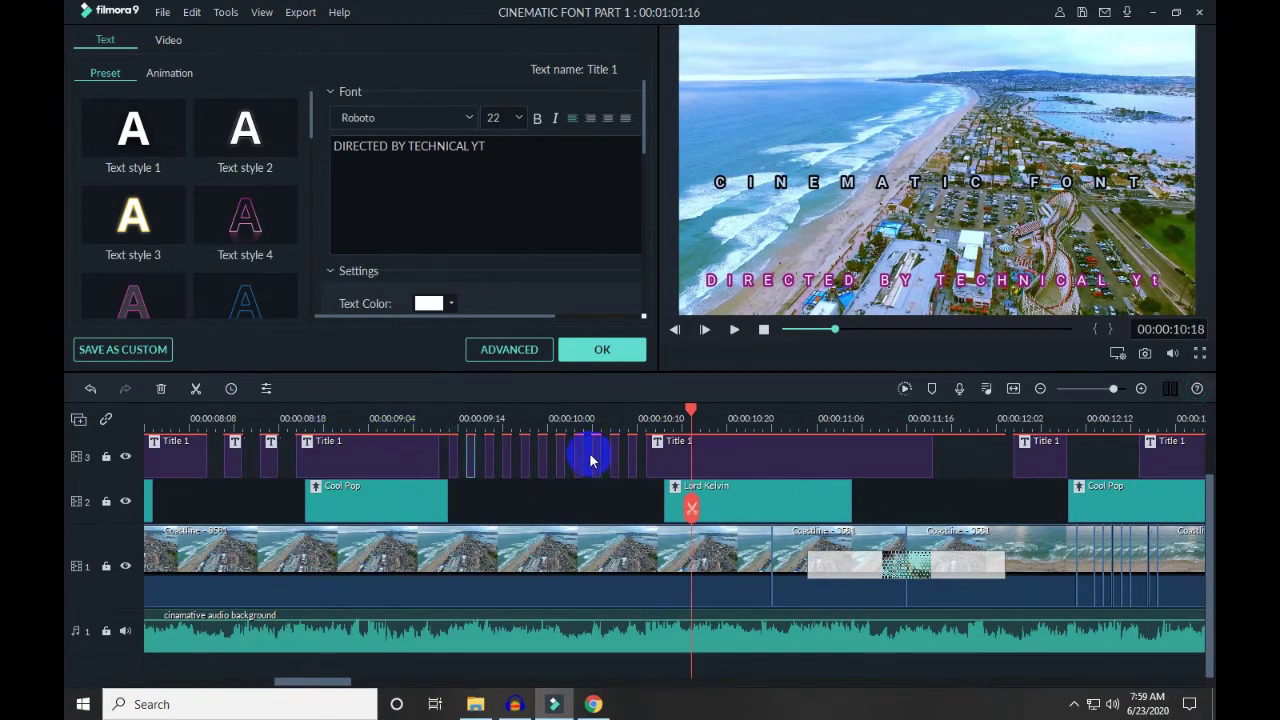
Check the settings of the Cool Pop effect clip at 00:00:12:10 on video track 2 and close them unchanged.
click(305, 683)
drag(305, 683, 382, 688)
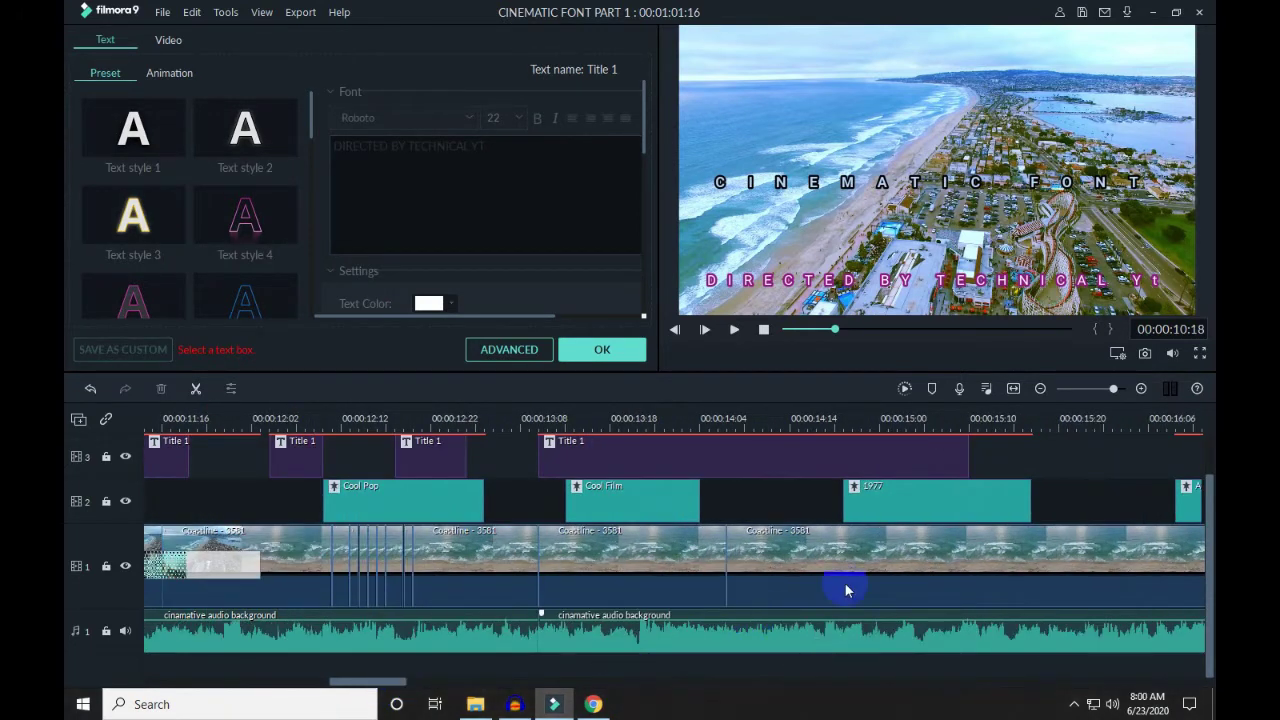
double_click(417, 494)
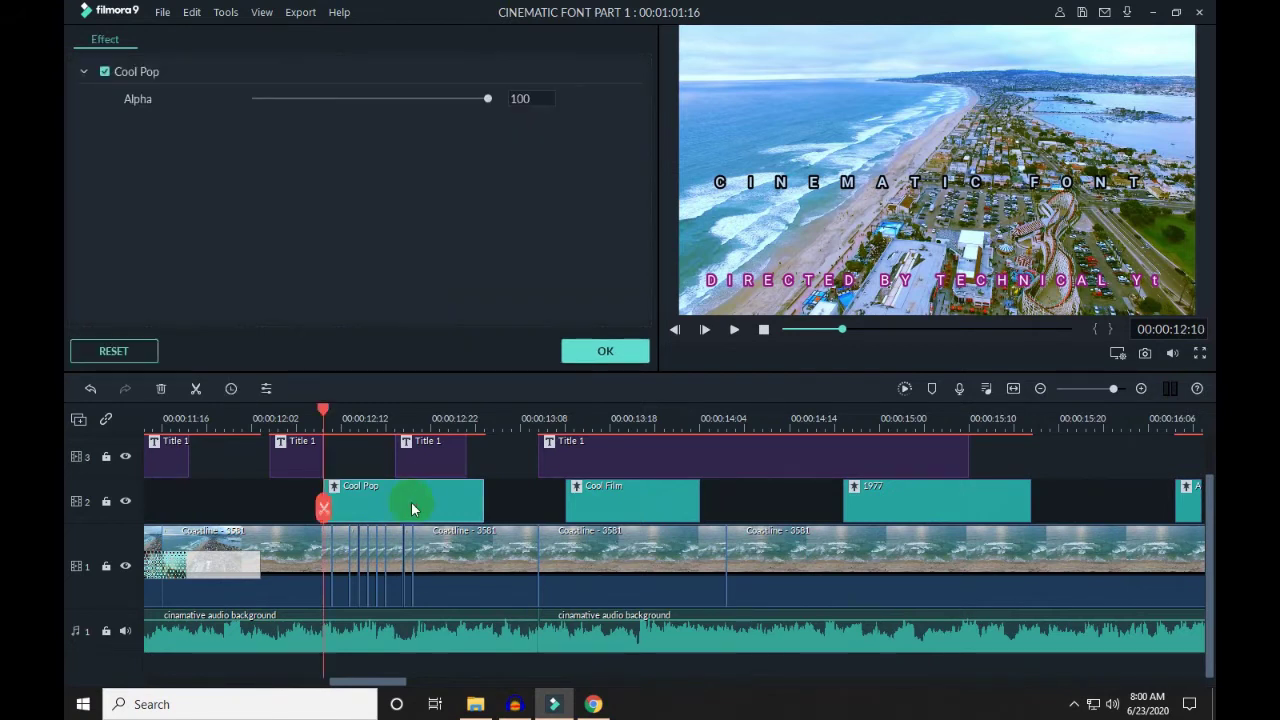
click(600, 351)
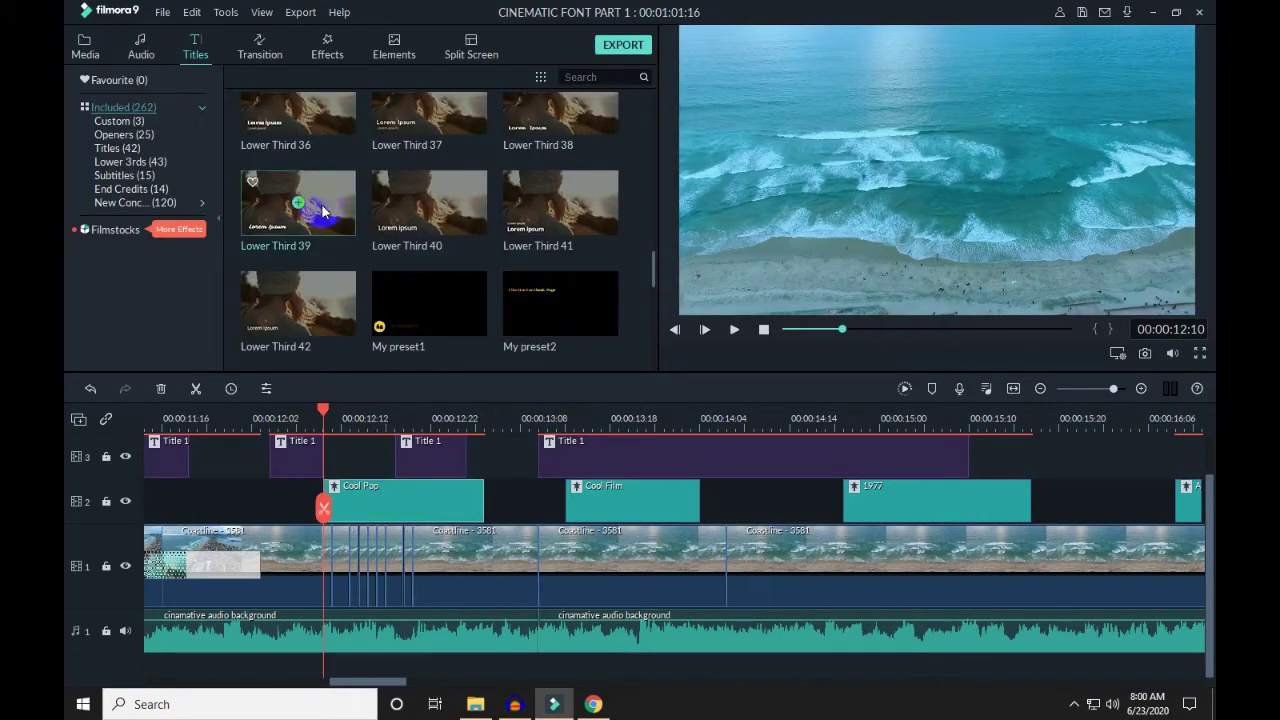
Place the 007 Series effect on video track 2 at 00:00:11:19, split it at 00:00:12:10 and delete the part after the cut.
click(330, 50)
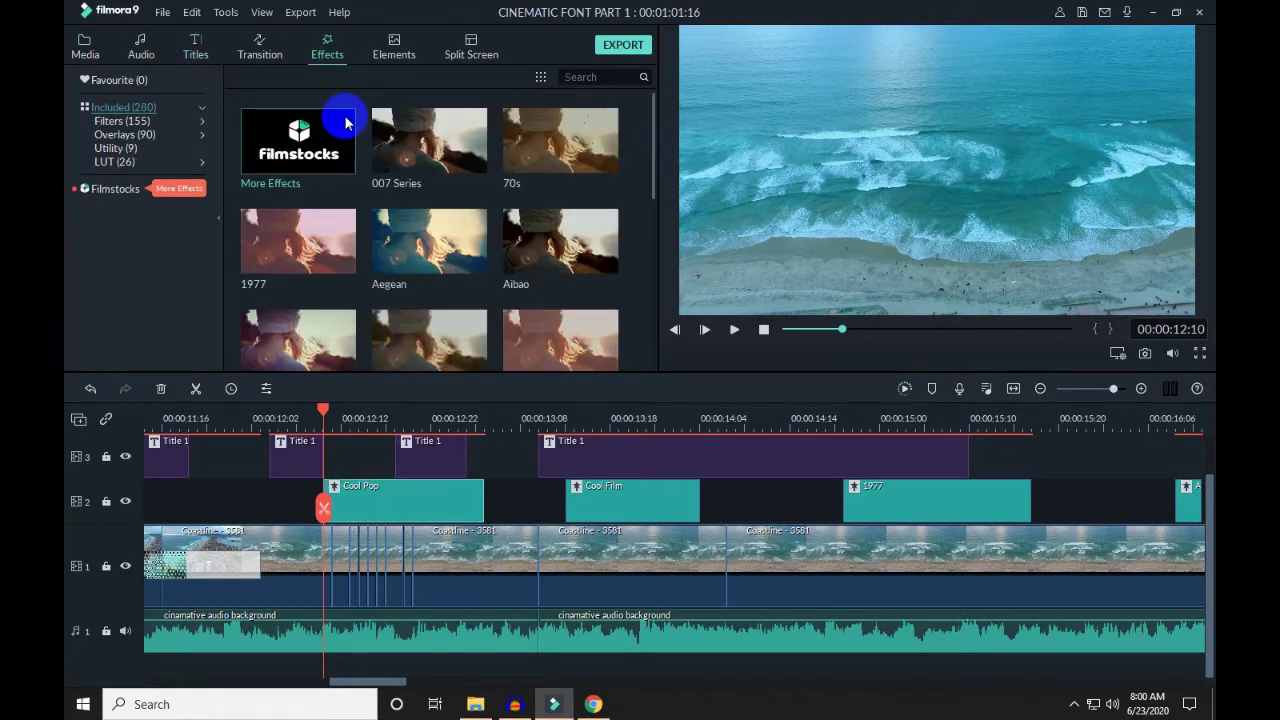
scroll(441, 222, down, 3)
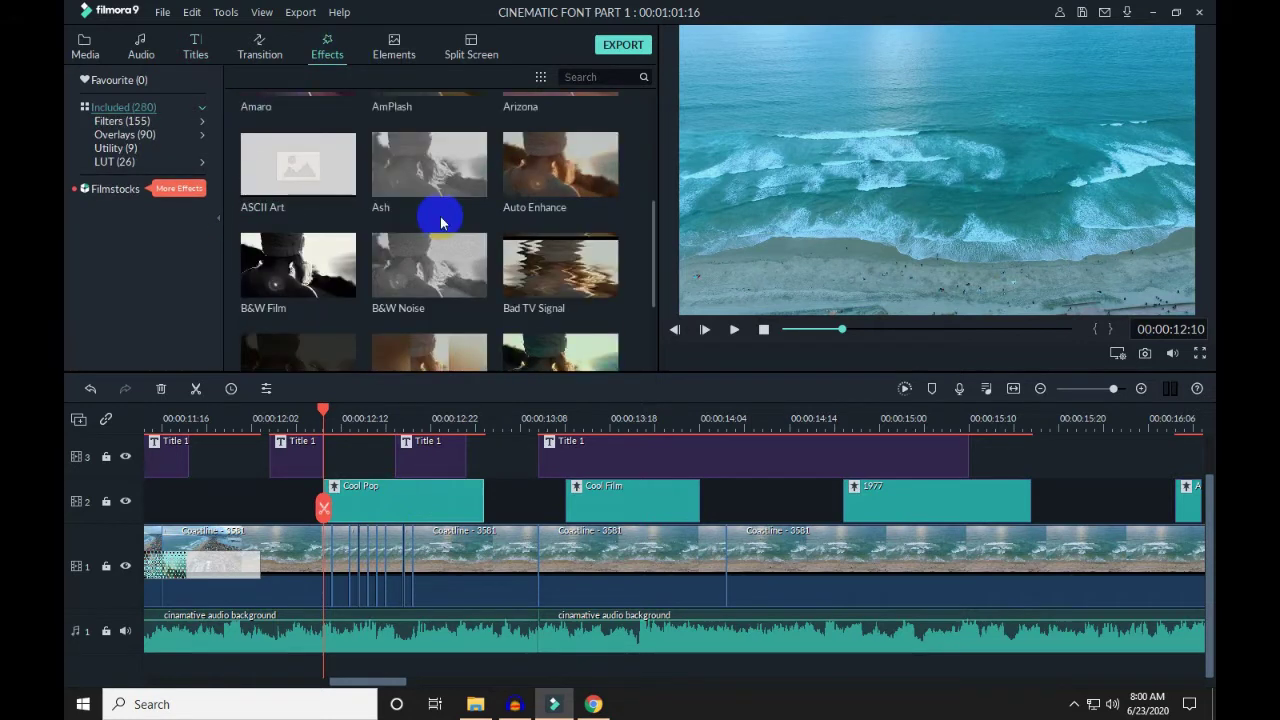
scroll(441, 222, down, 1)
scroll(440, 214, up, 5)
drag(442, 152, 190, 505)
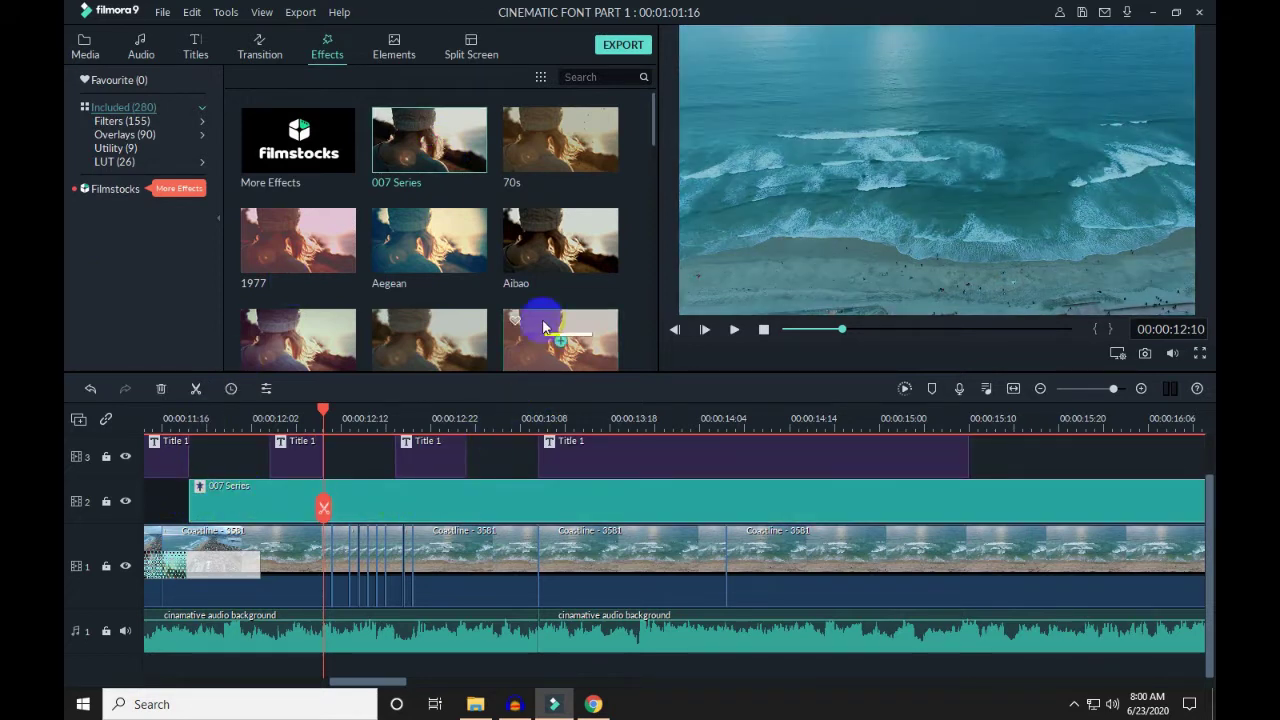
click(363, 503)
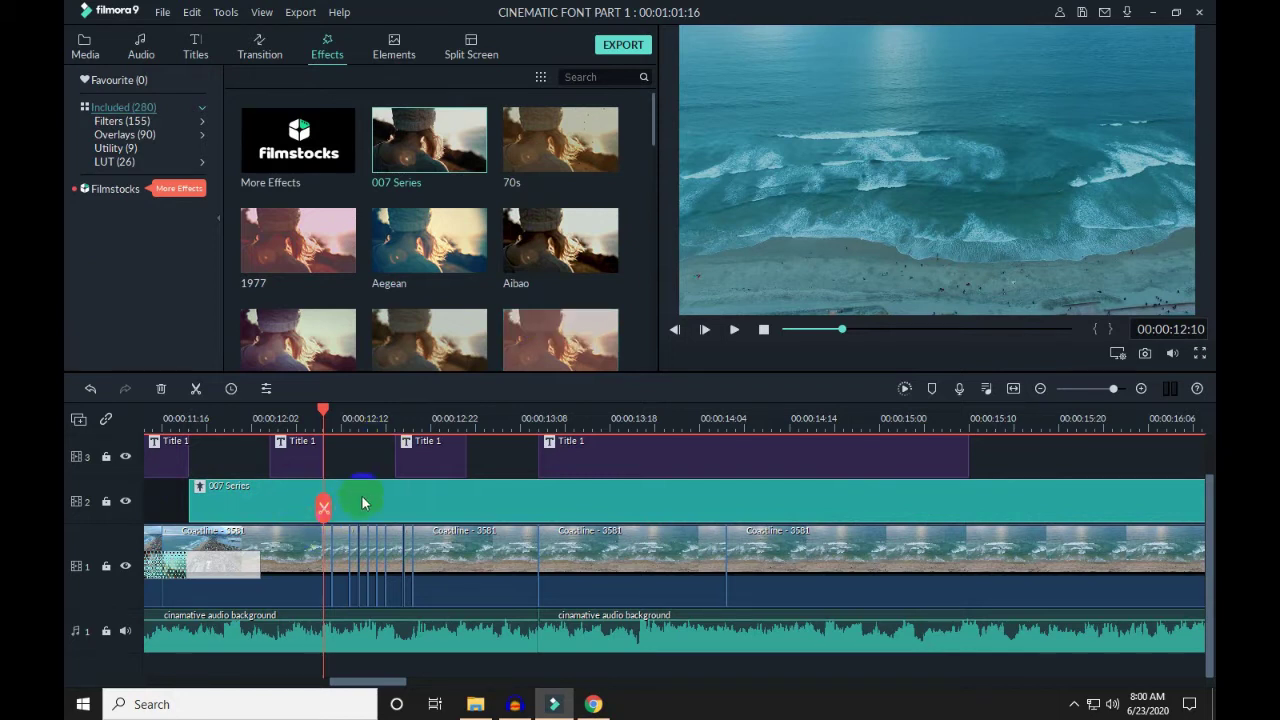
click(333, 512)
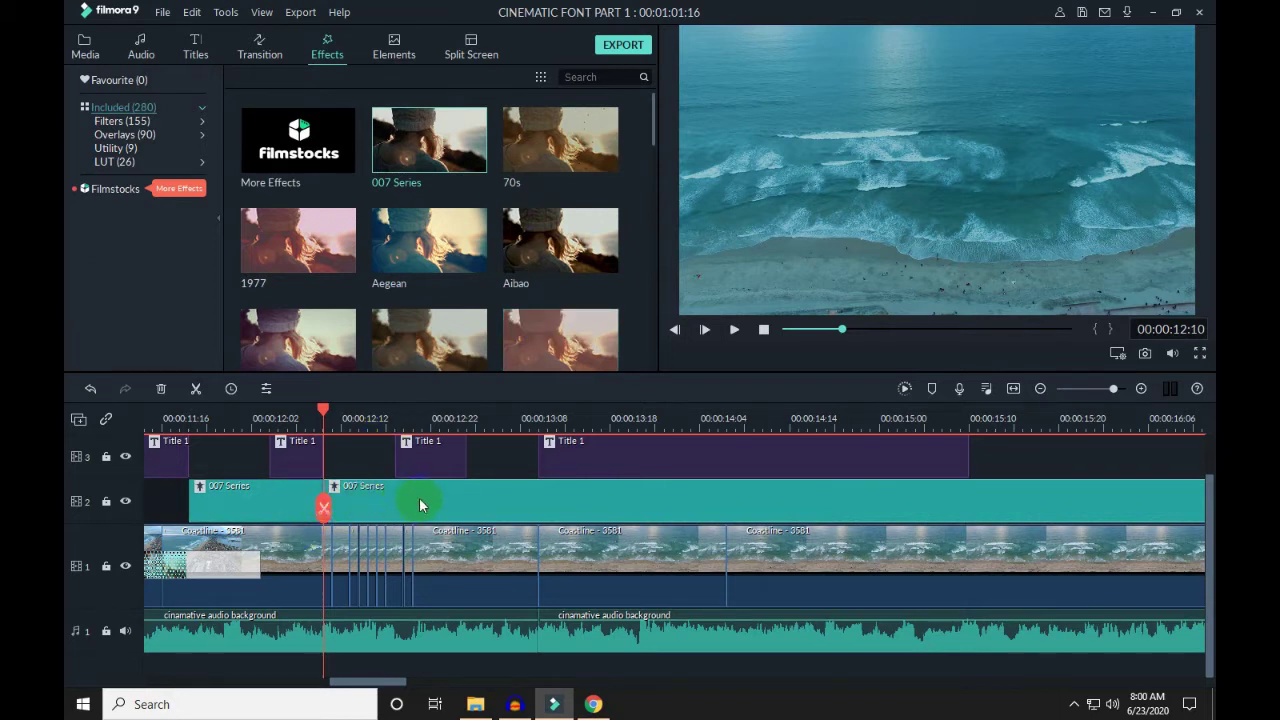
key(Delete)
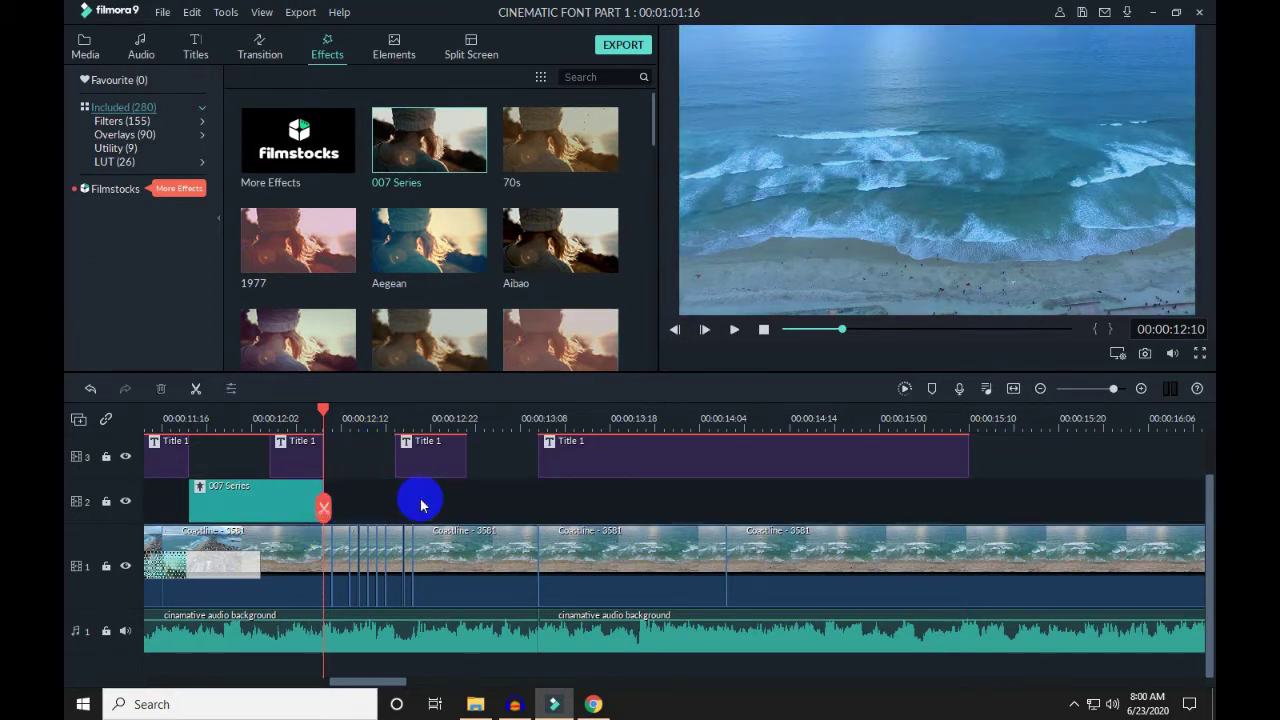
Preview the 007 Series effect from 00:00:11:19, and undo its placement and trimming along with the last title piece deletion.
click(190, 418)
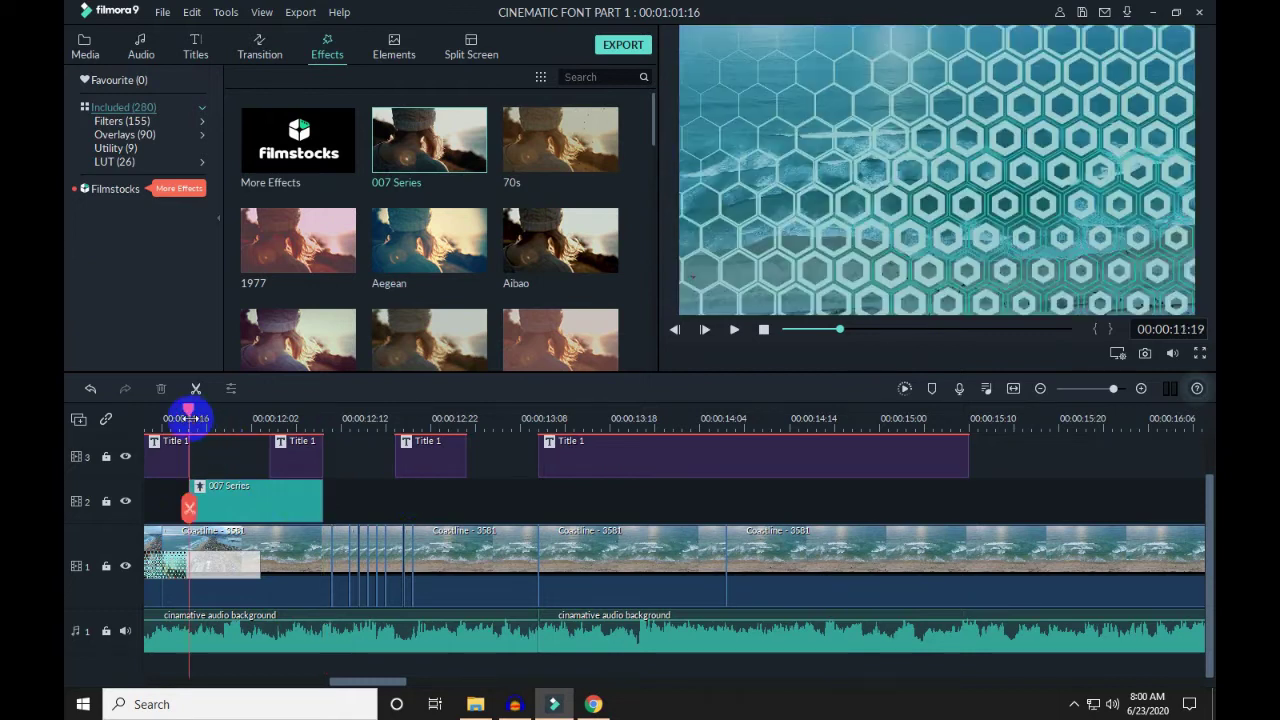
key(space)
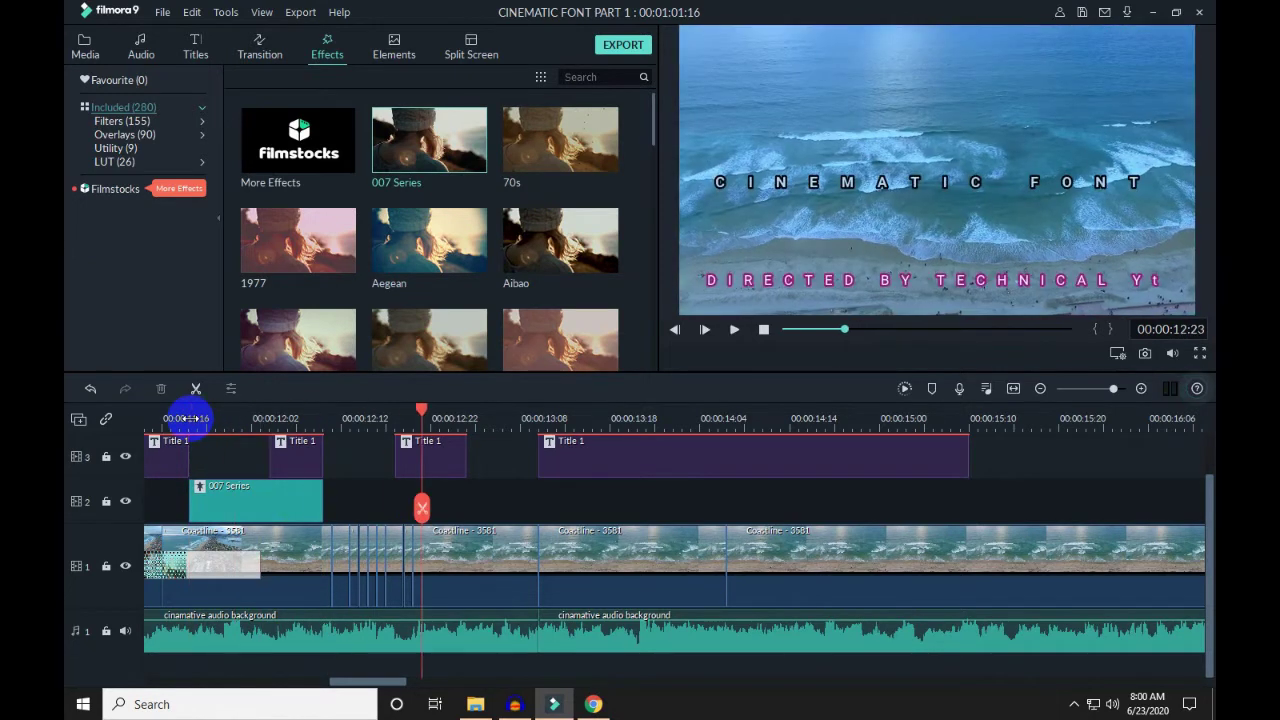
click(239, 505)
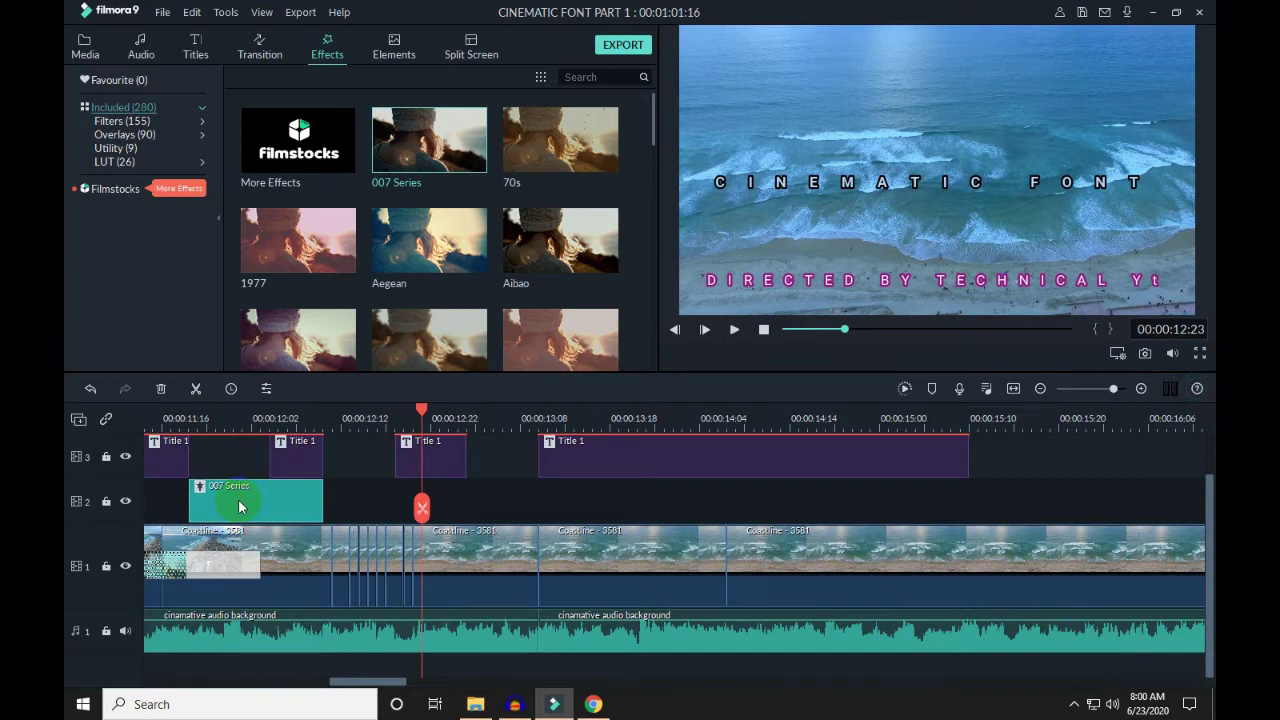
key(ctrl+z)
key(ctrl+z)
key(ctrl+z)
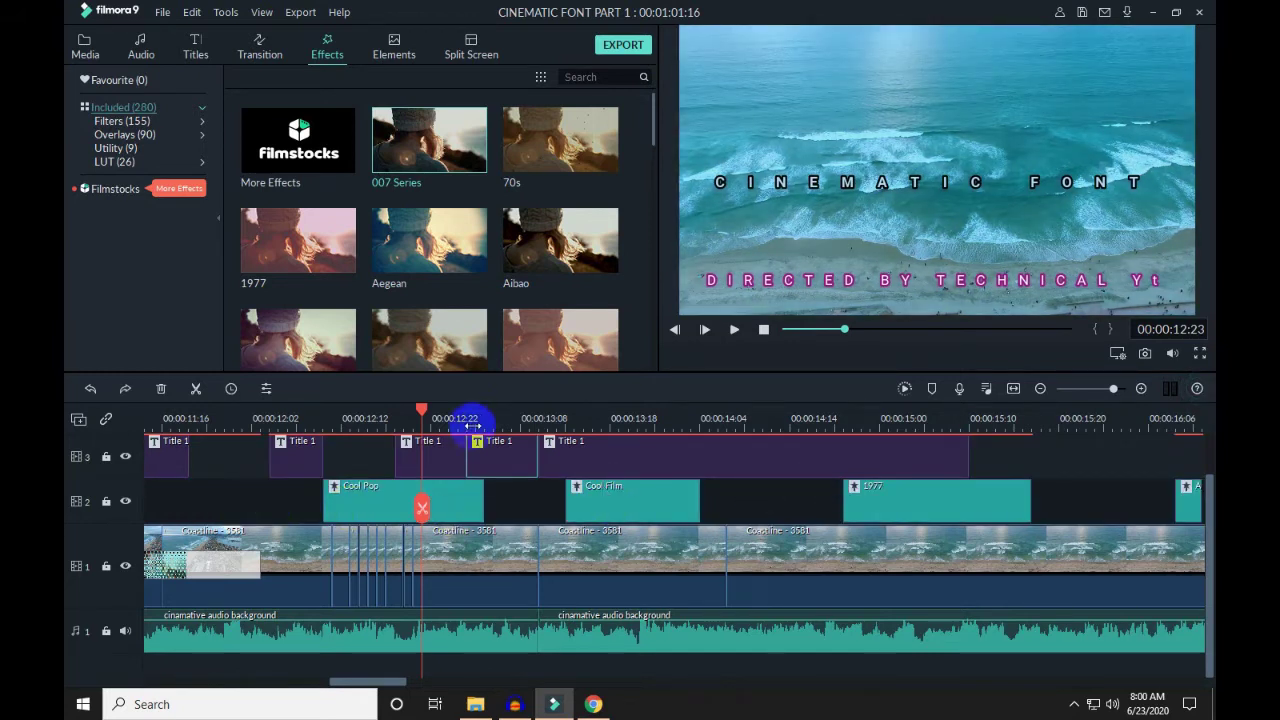
Add the Linear 19 transition between the two Coastline - 3581 clips that meet just after 00:00:13:08 on video track 1.
click(260, 50)
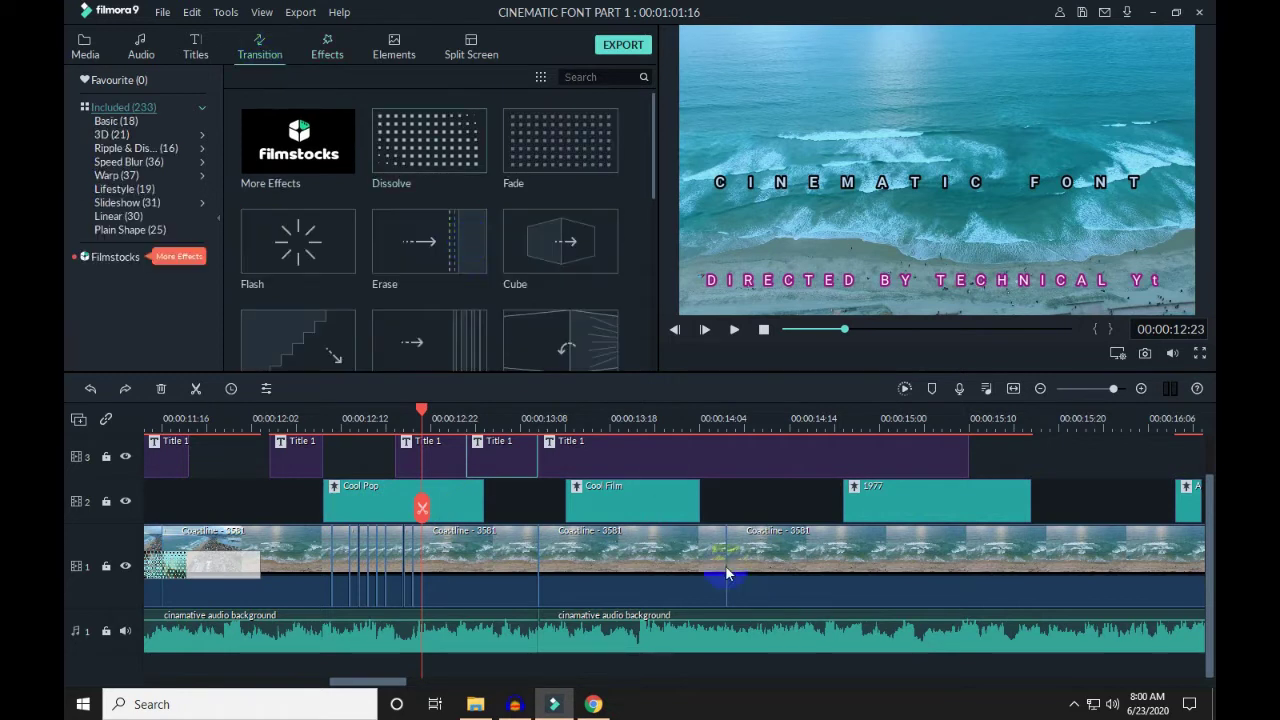
click(520, 420)
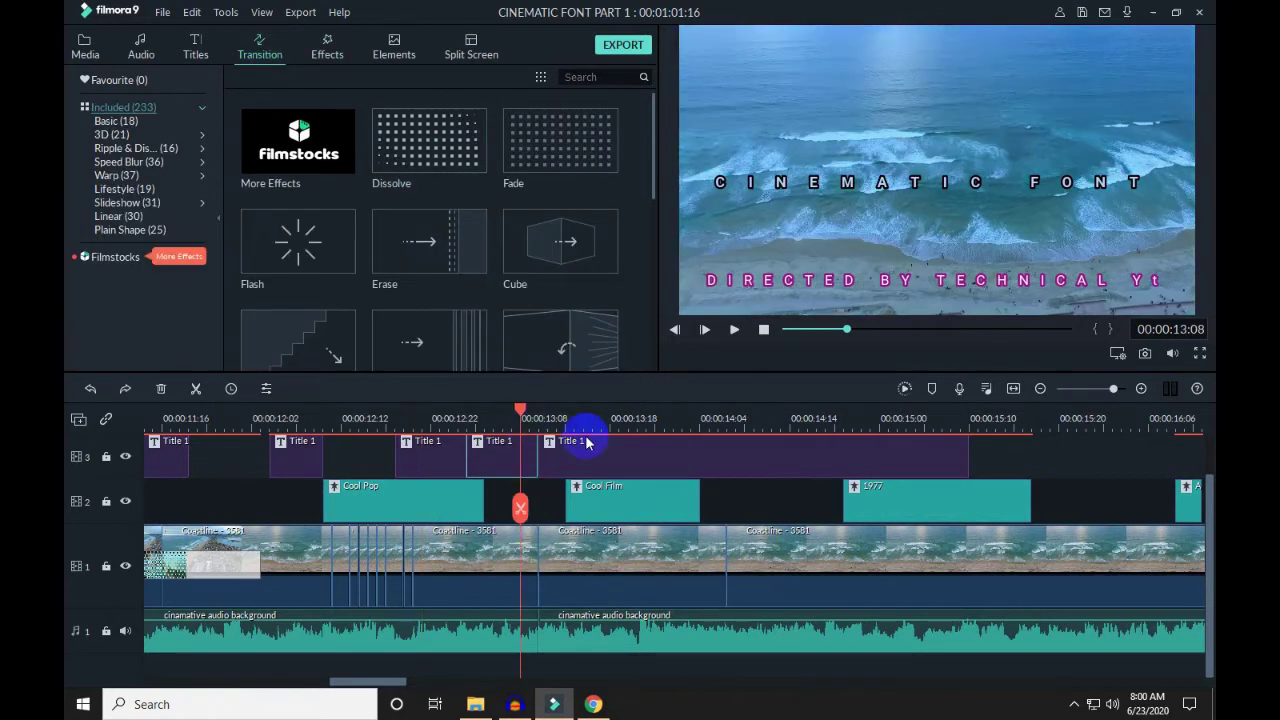
drag(405, 683, 443, 694)
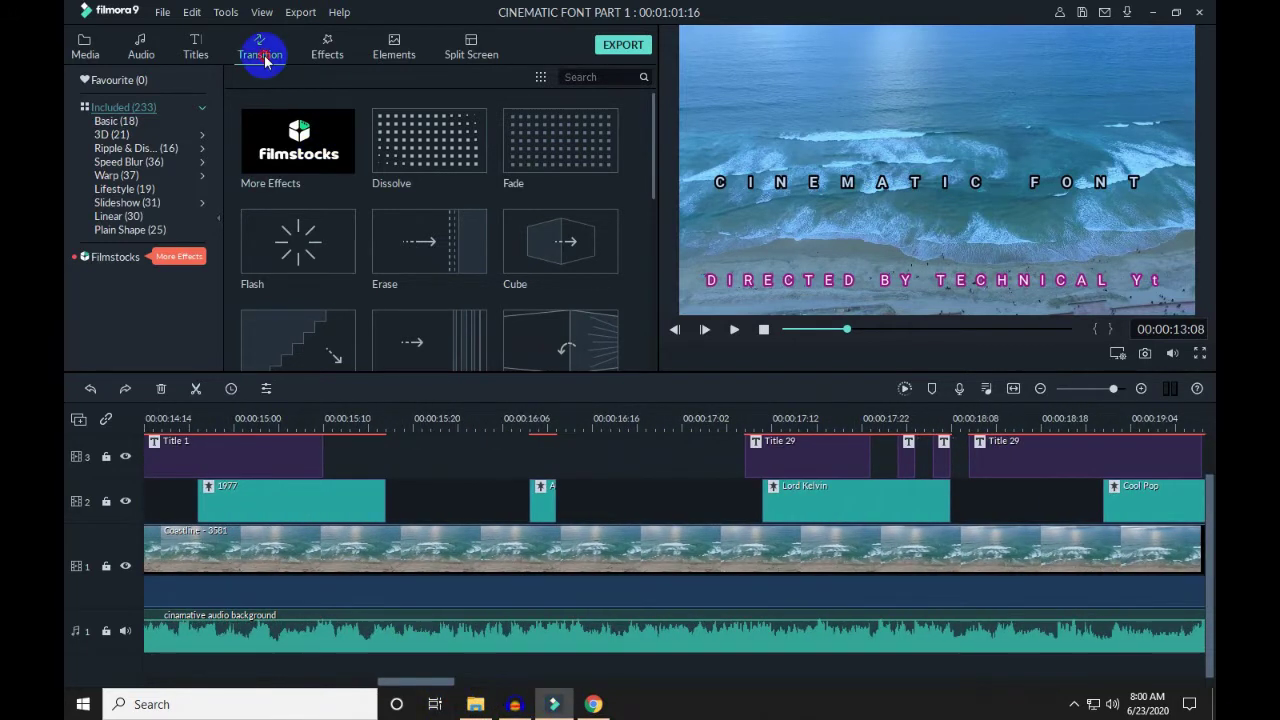
scroll(465, 320, down, 10)
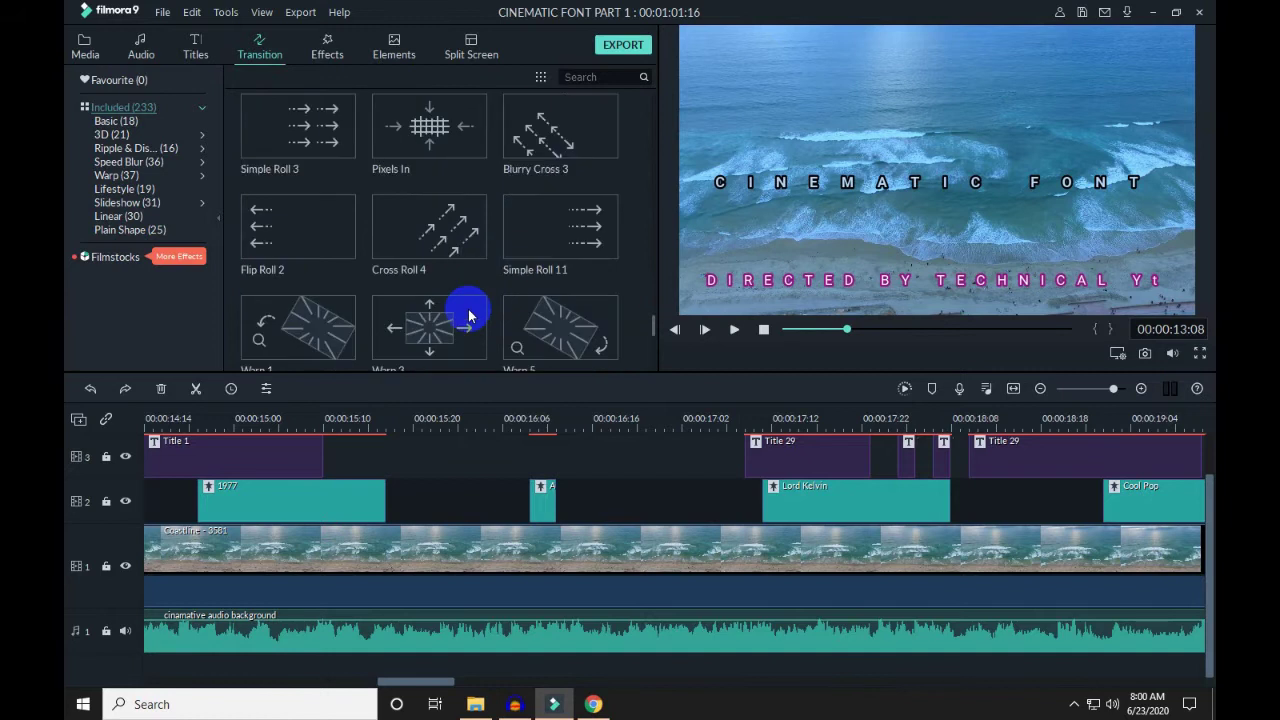
scroll(468, 315, up, 10)
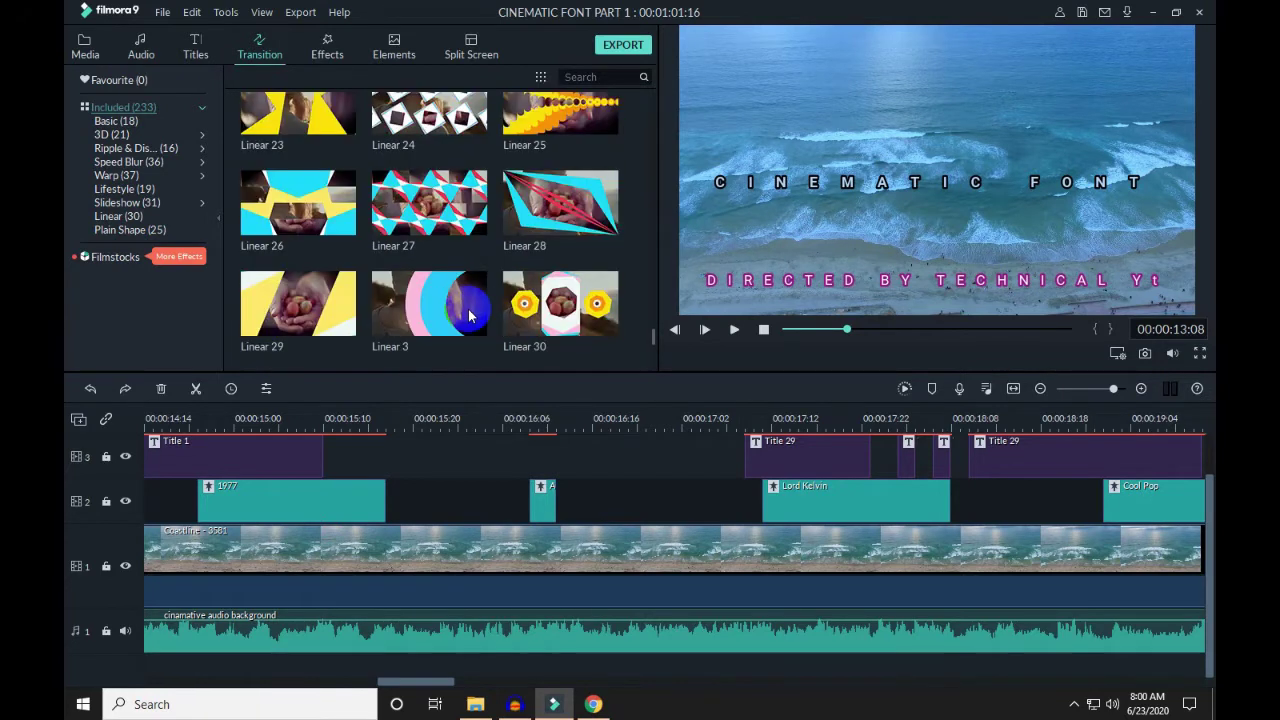
scroll(445, 260, up, 3)
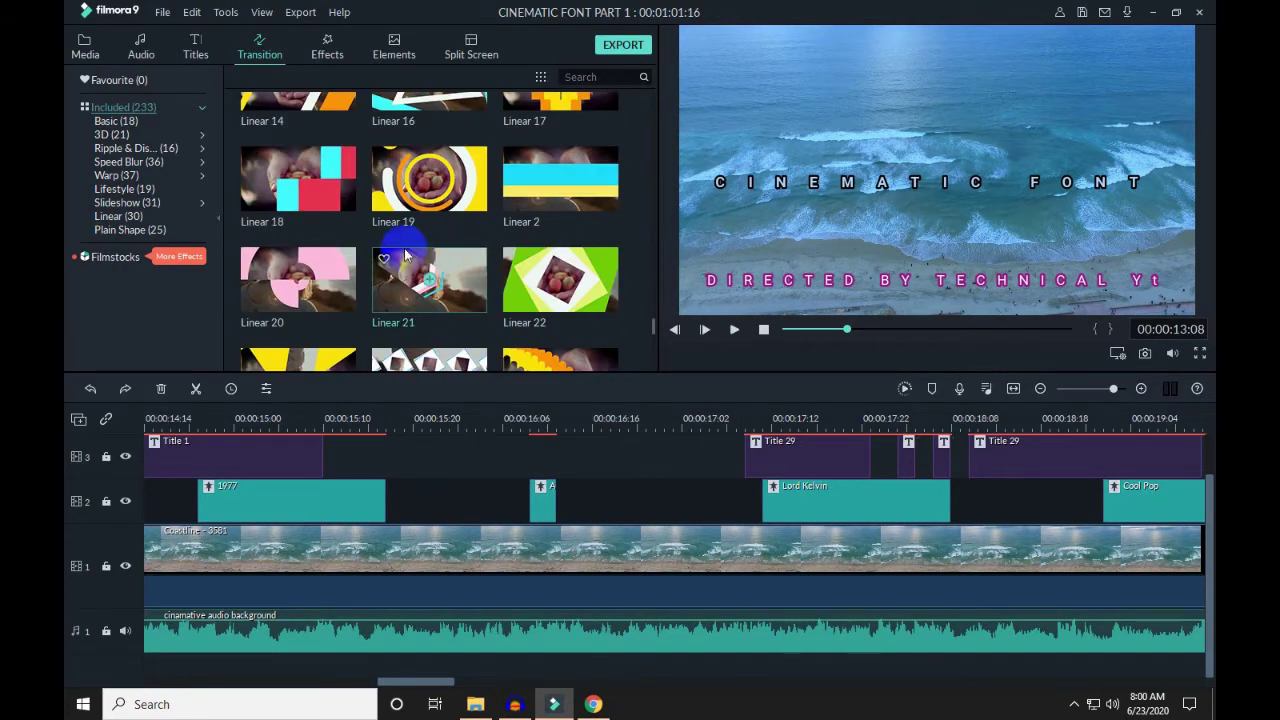
drag(395, 192, 471, 560)
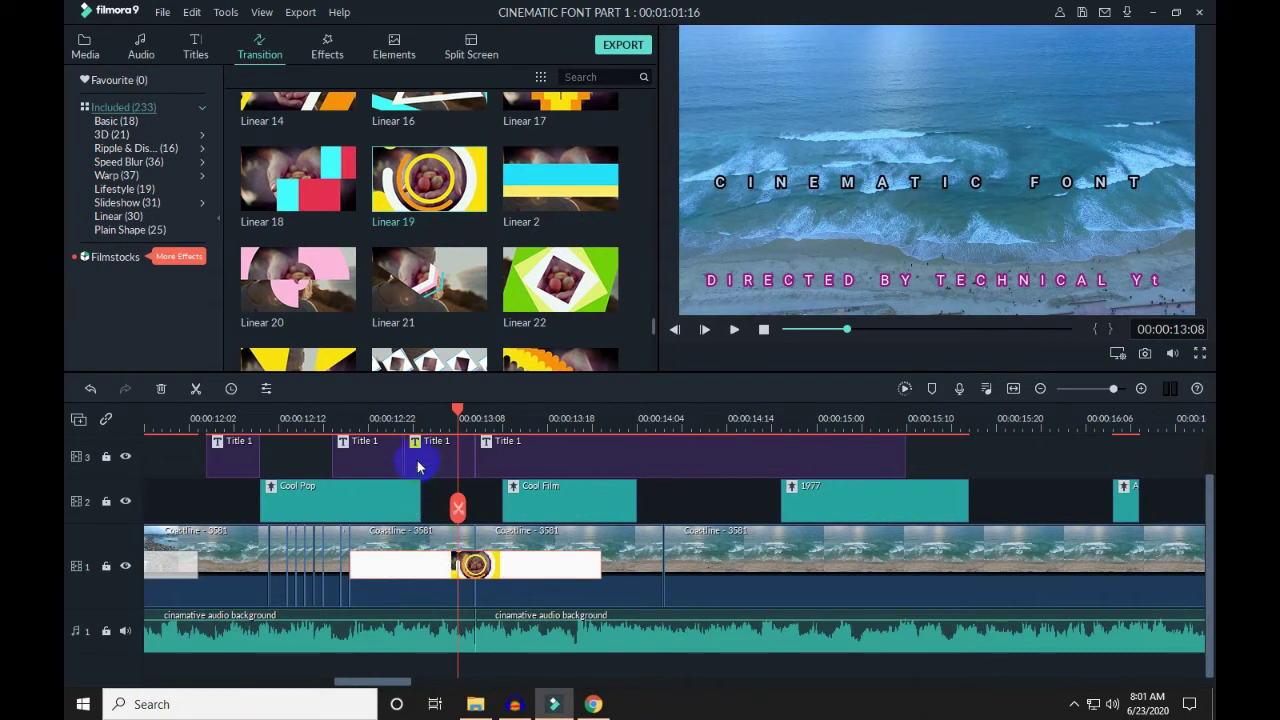
Open the Linear 19 transition's settings, preview it from 00:00:12:21 and set its duration to 00:00:01:00.
click(362, 414)
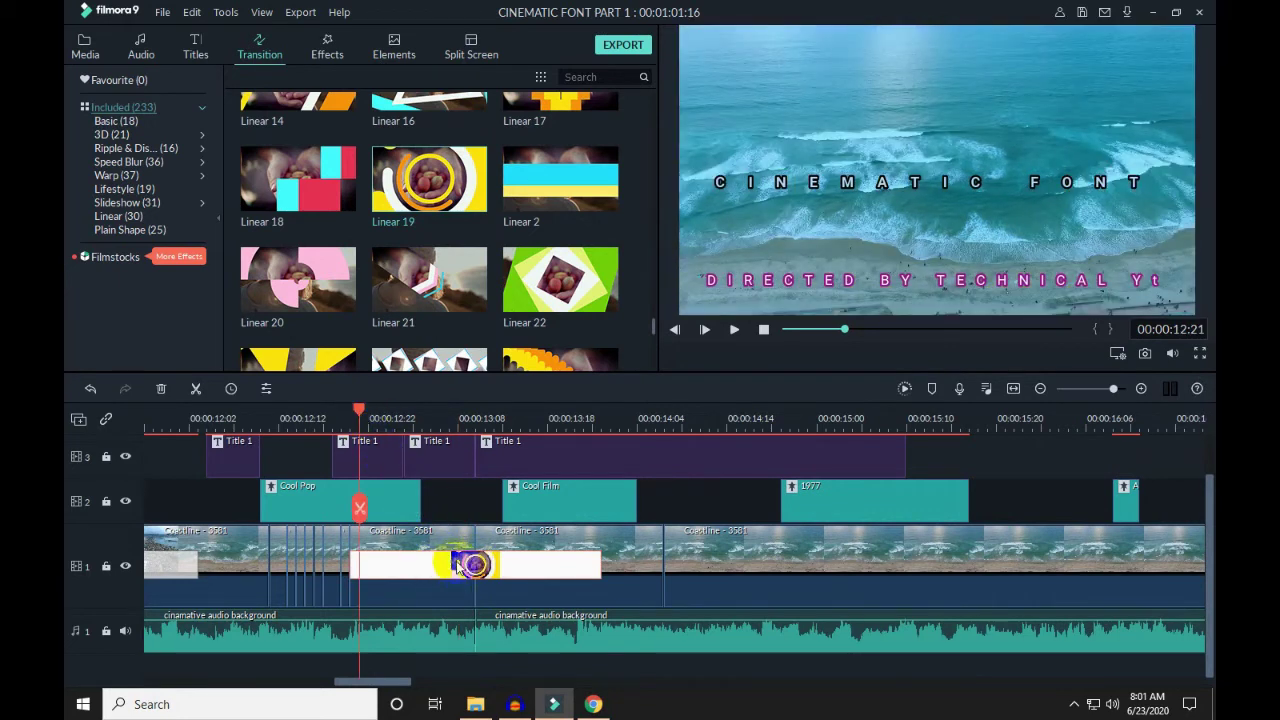
double_click(459, 566)
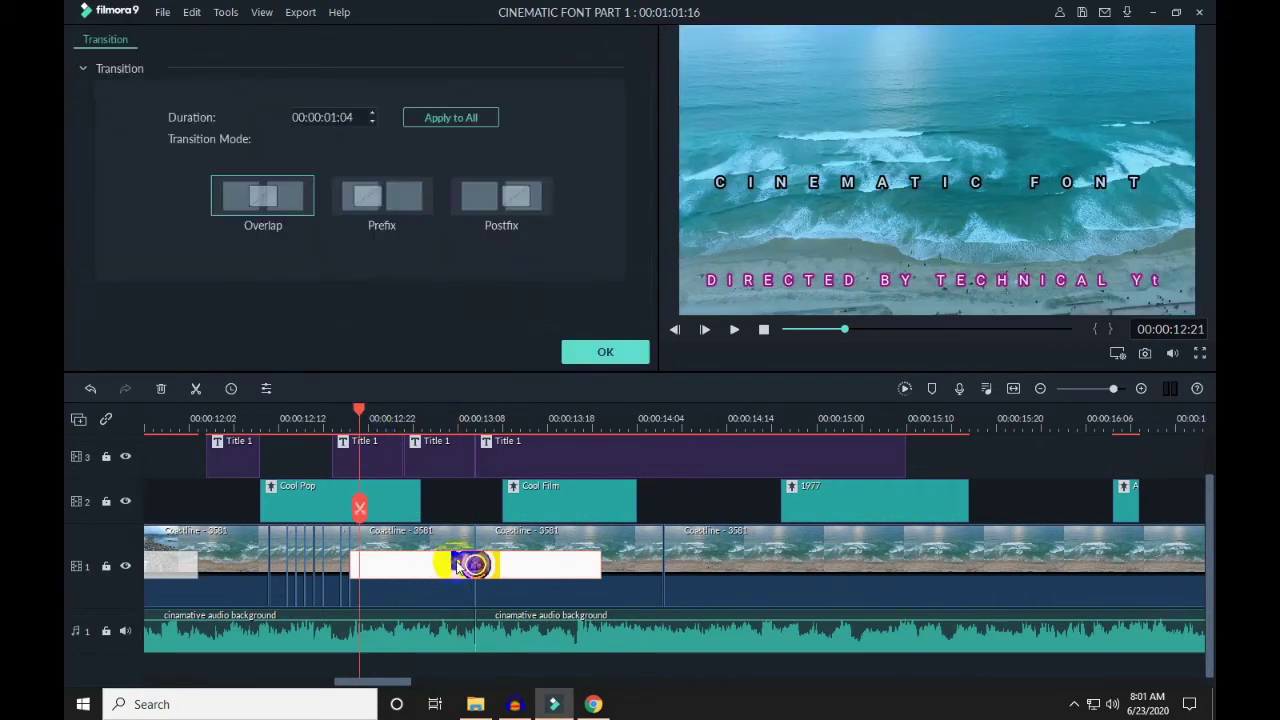
click(372, 124)
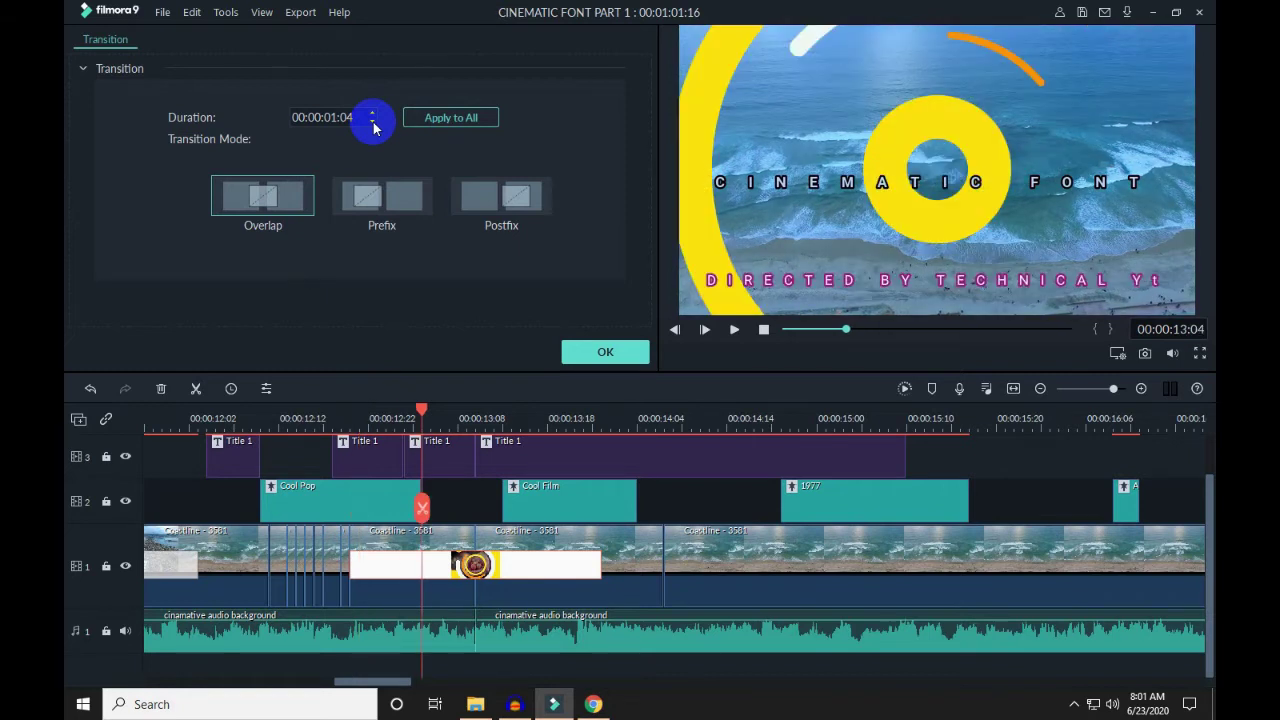
click(372, 122)
click(372, 122)
click(372, 122)
click(372, 122)
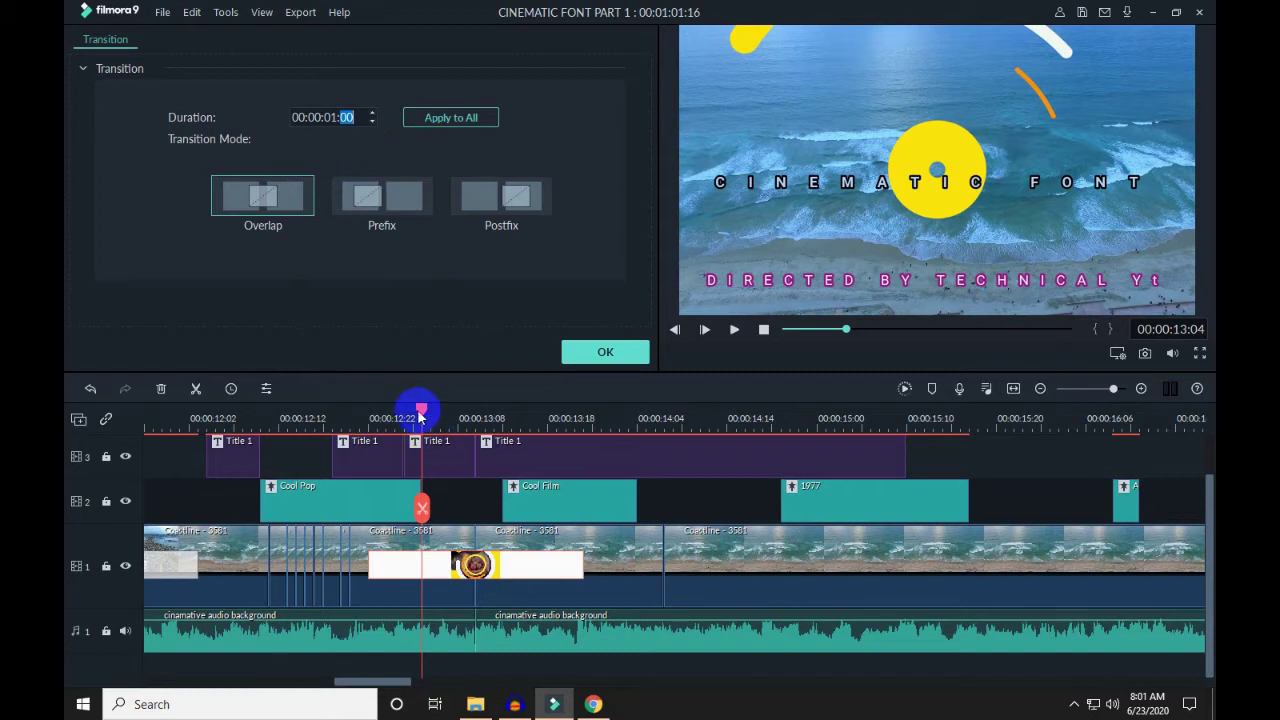
Try the Postfix mode on the Linear 19 transition, set it back to Overlap and accept the settings.
drag(414, 412, 332, 414)
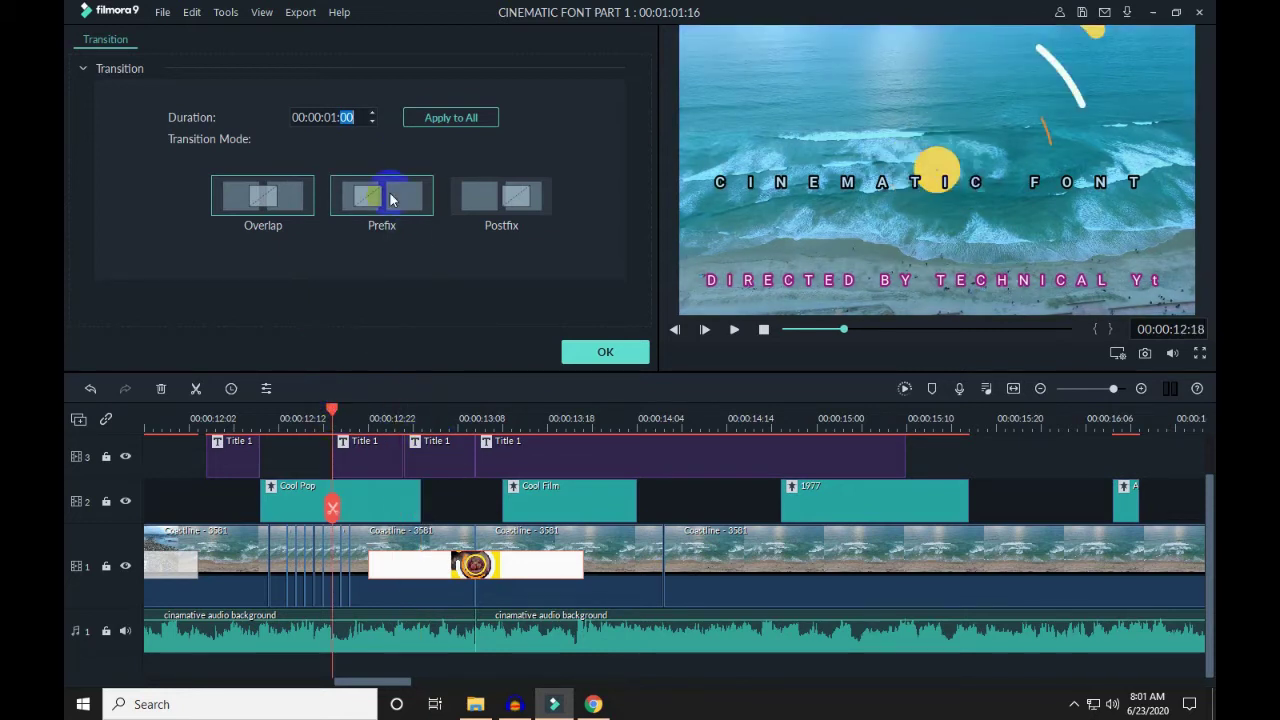
click(497, 195)
click(268, 222)
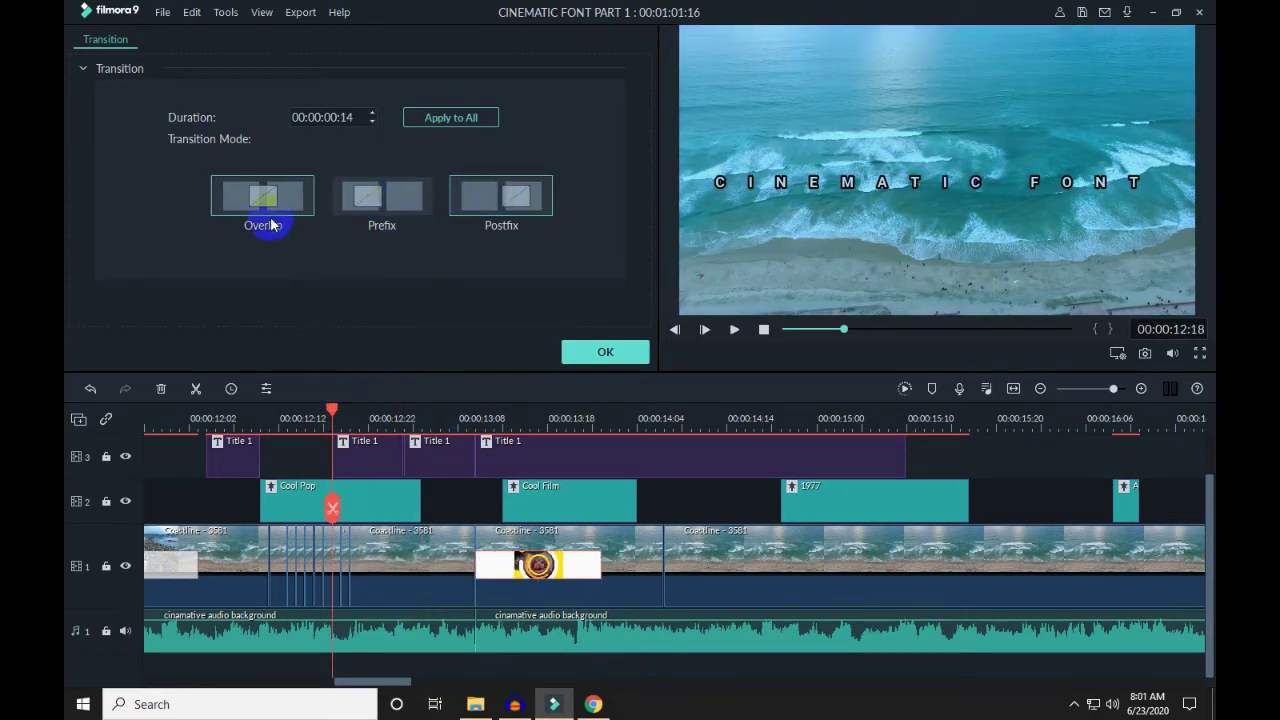
click(597, 357)
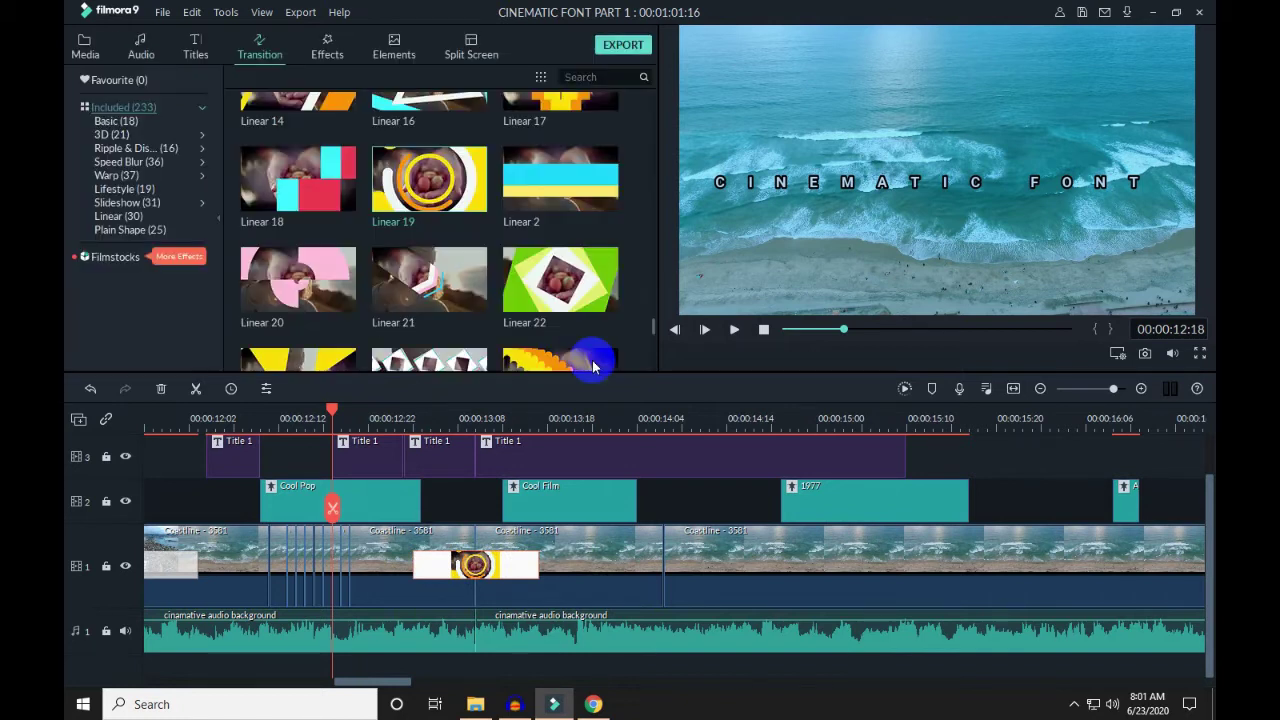
Play the timeline from 00:00:12:18 to check the transition, and look over the remaining clips and the project's beginning.
click(731, 333)
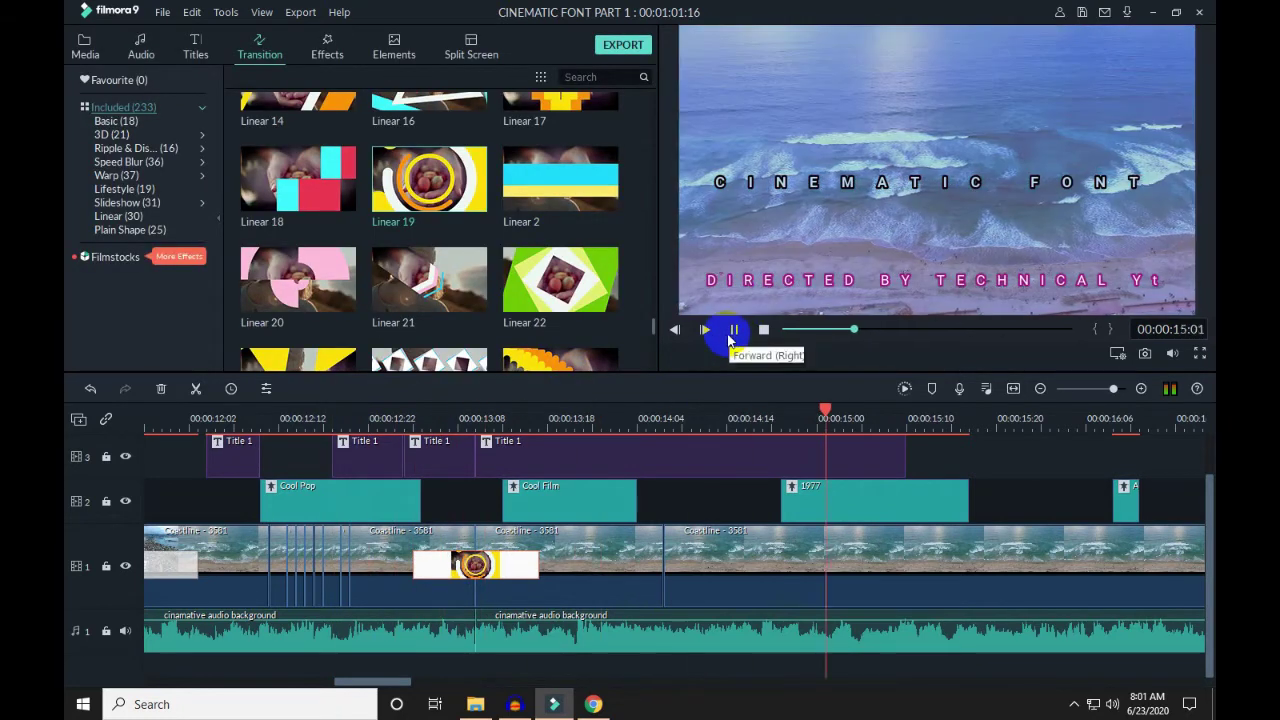
click(733, 332)
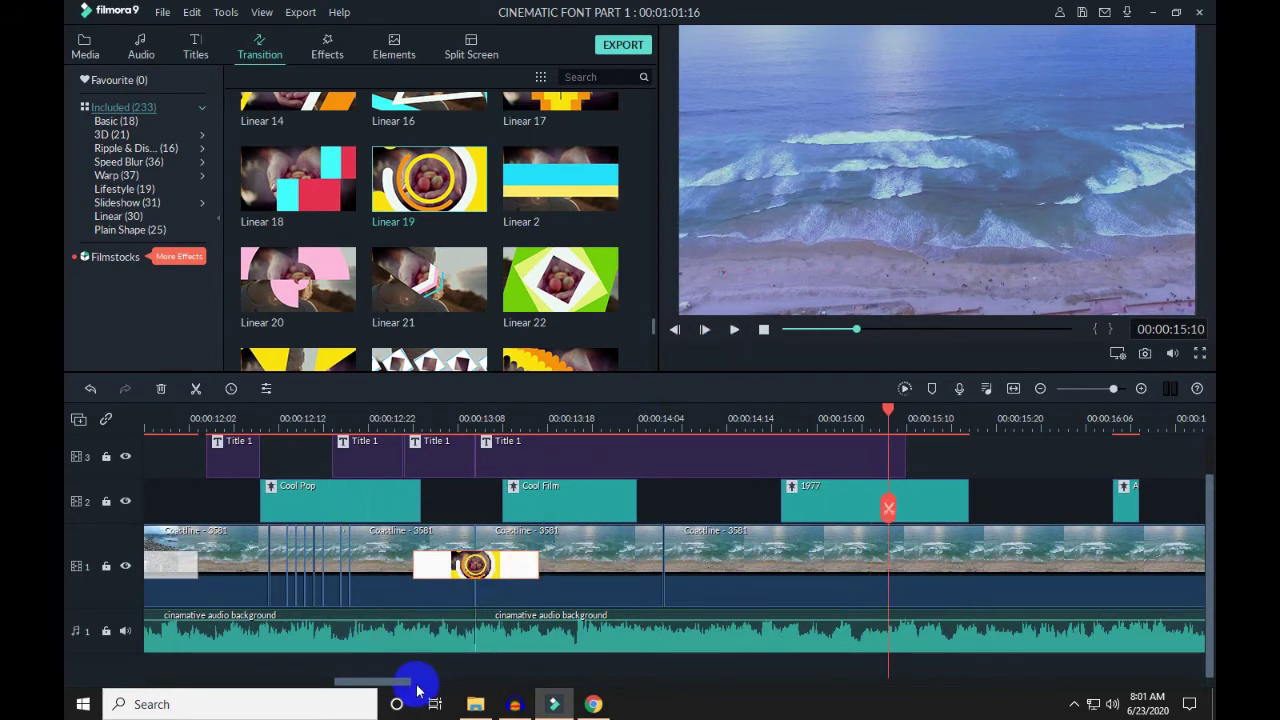
drag(400, 680, 586, 700)
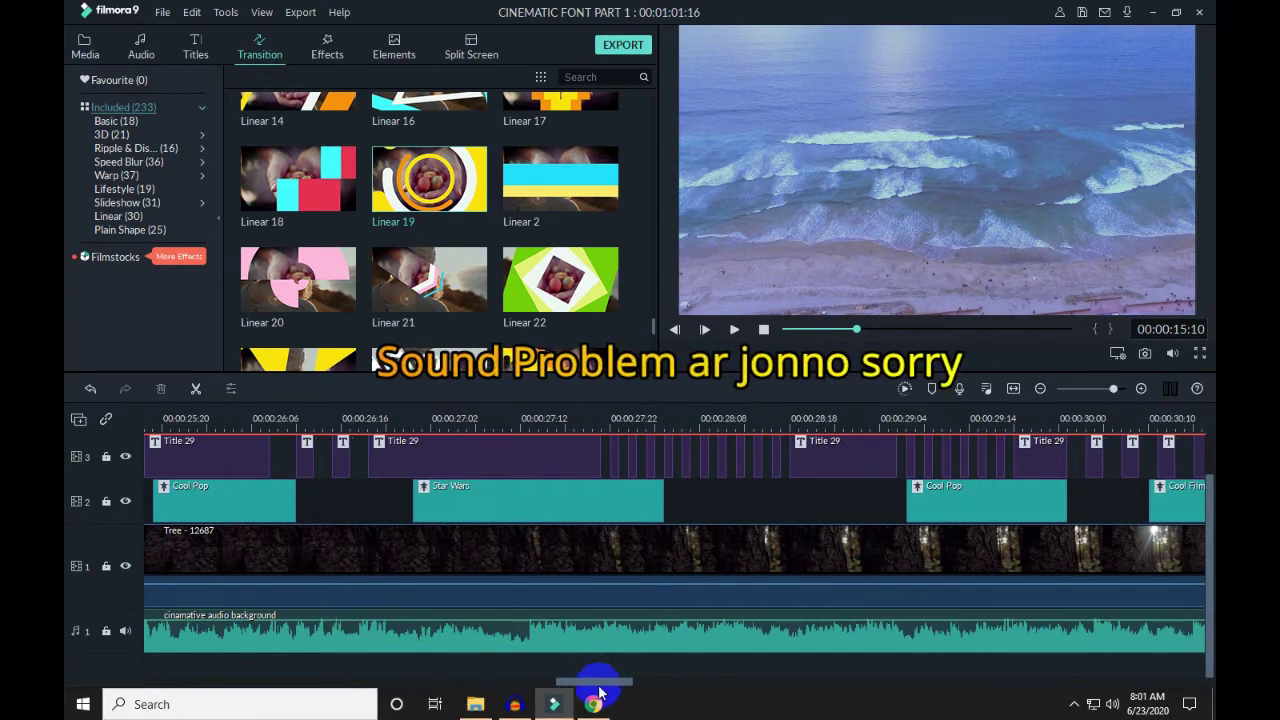
drag(589, 684, 368, 656)
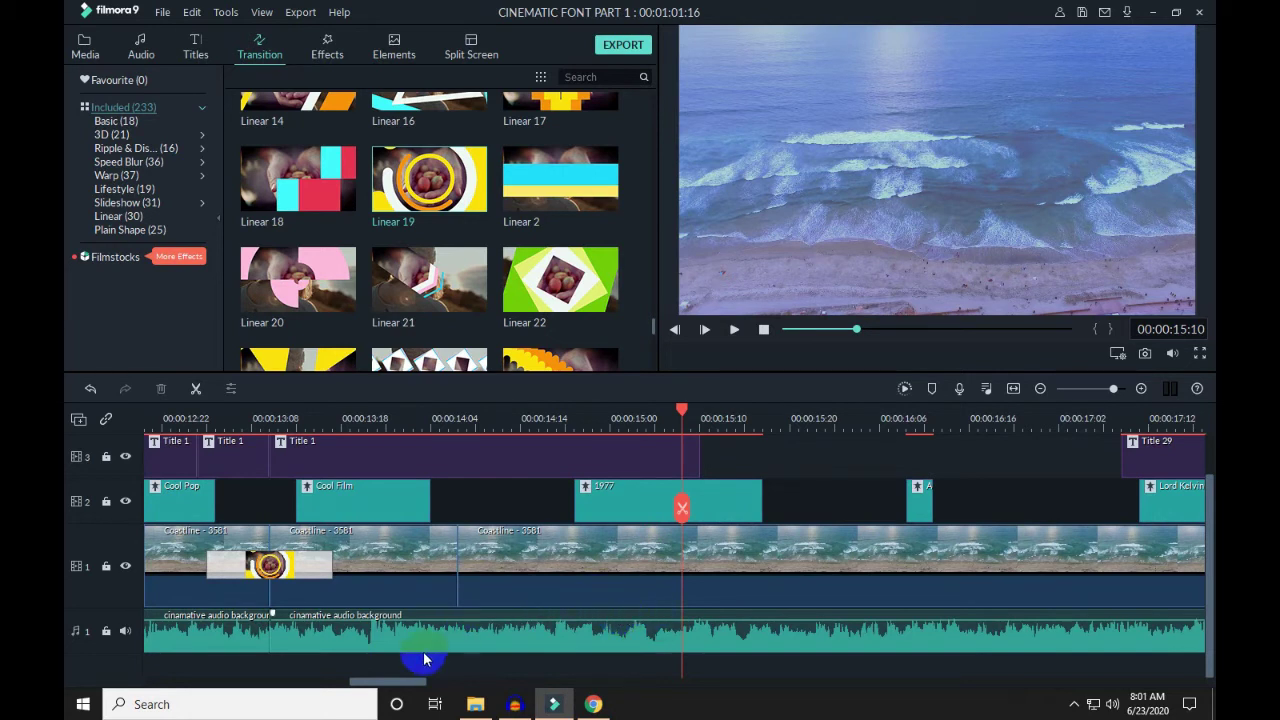
drag(418, 683, 180, 683)
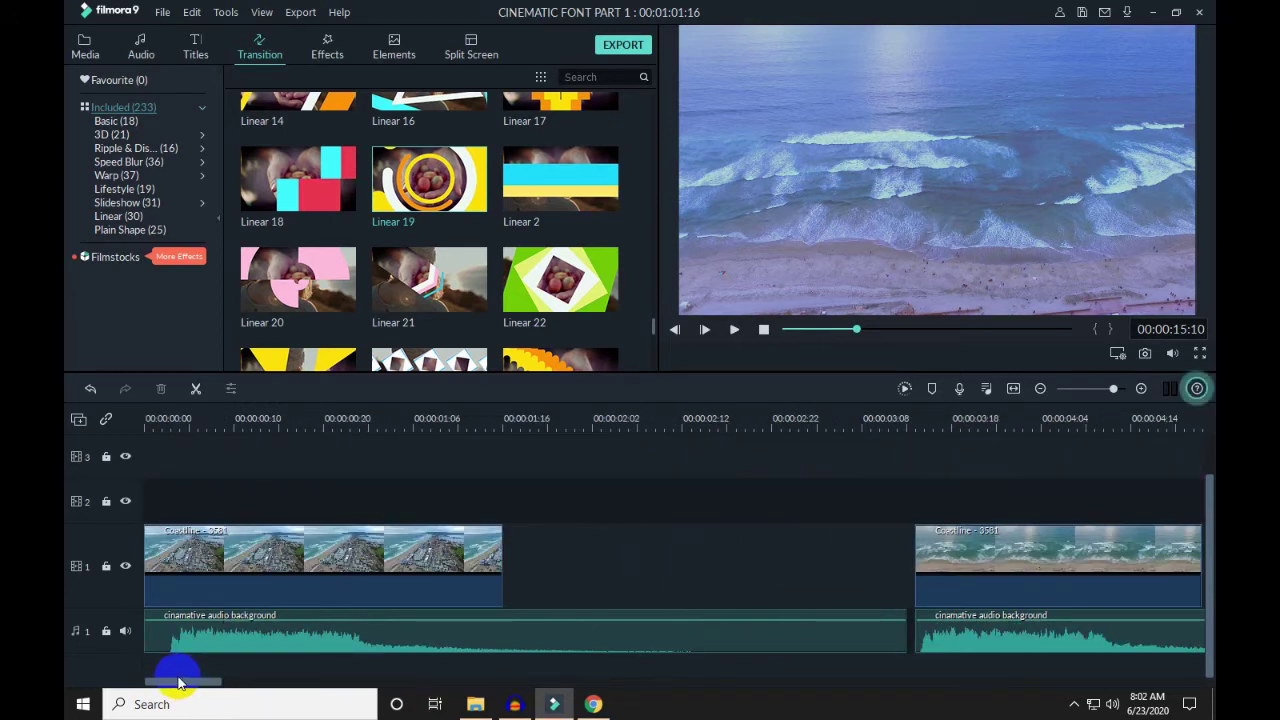